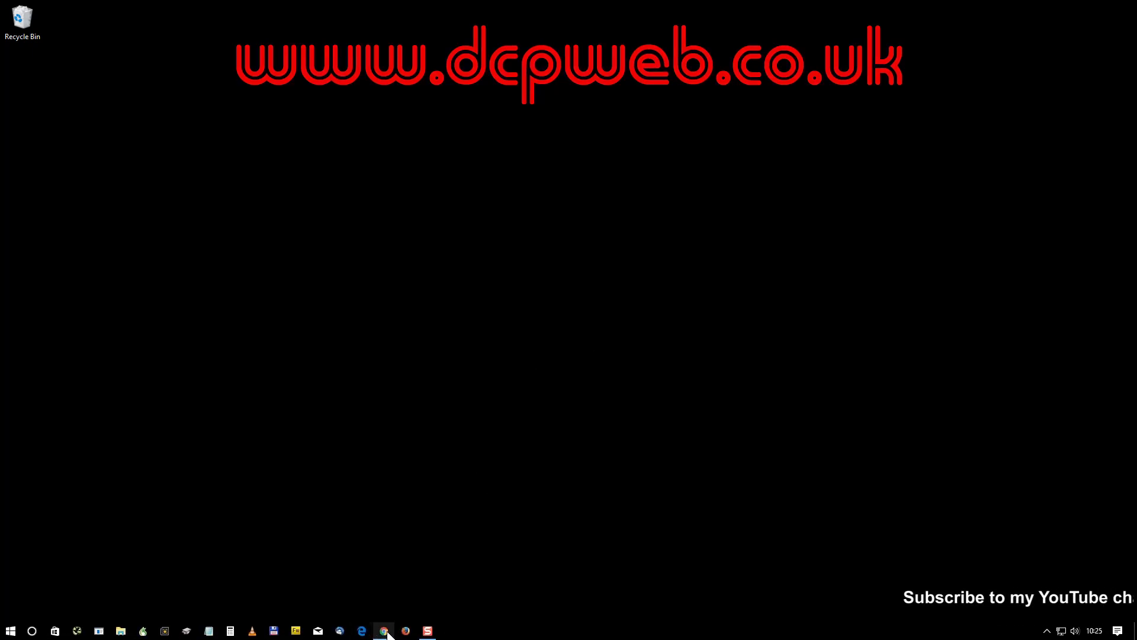
- Bring back Chrome's 'shortener' search results, with Google URL Shortener (goo.gl) listed first
{"action": "left_click", "coordinate": [383, 629]}
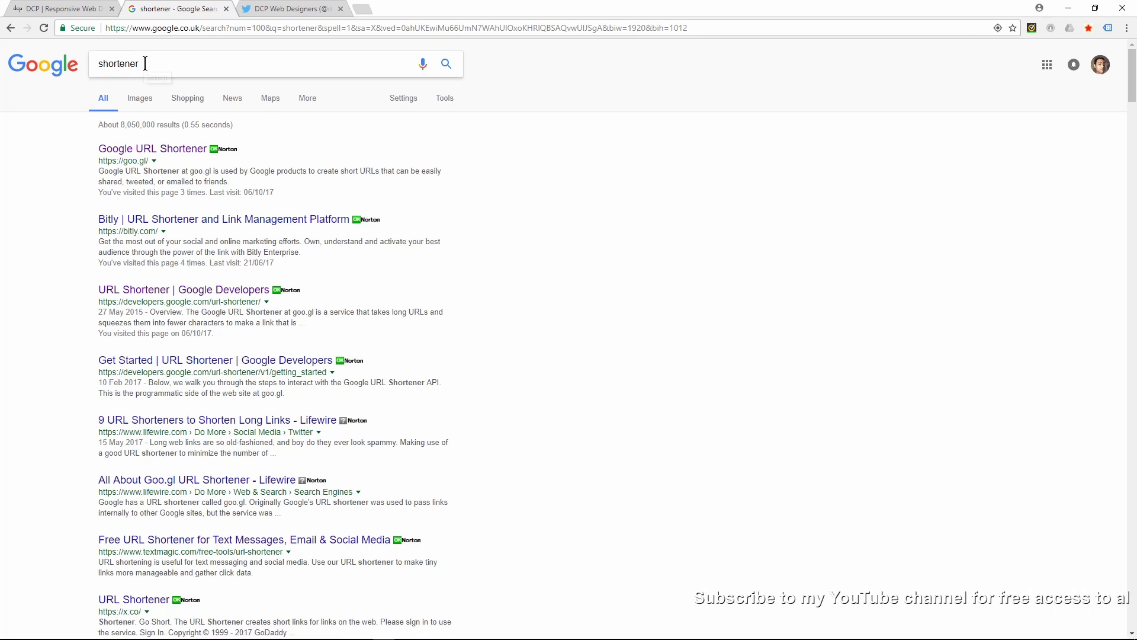
{"action": "double_click", "coordinate": [116, 63]}
{"action": "left_click", "coordinate": [333, 158]}
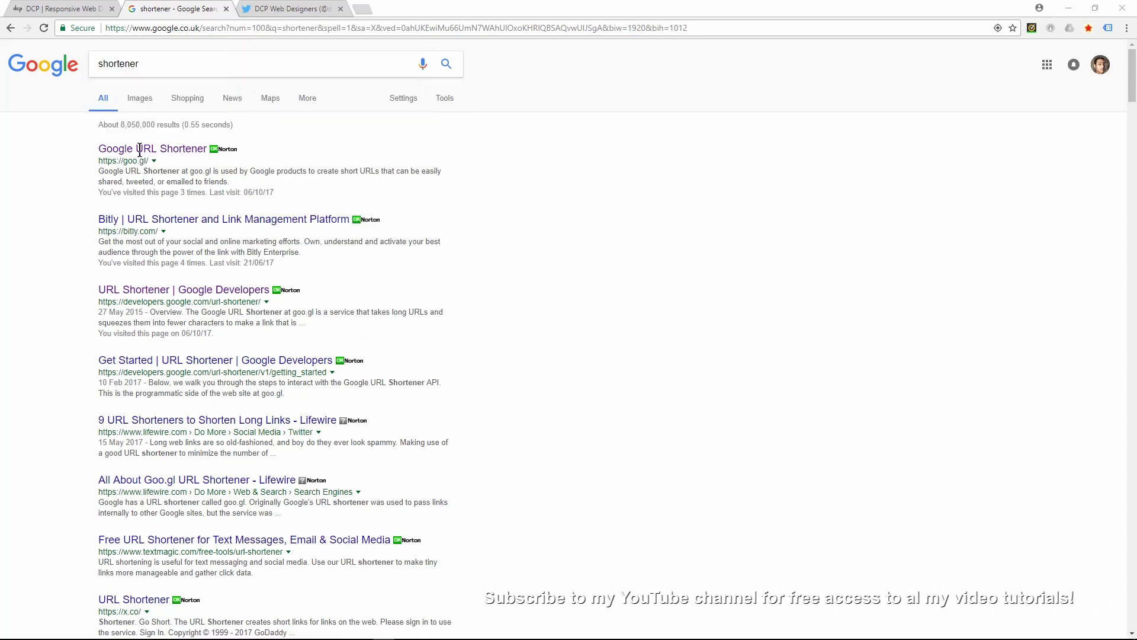
{"action": "left_click_drag", "start_coordinate": [115, 159], "coordinate": [438, 165]}
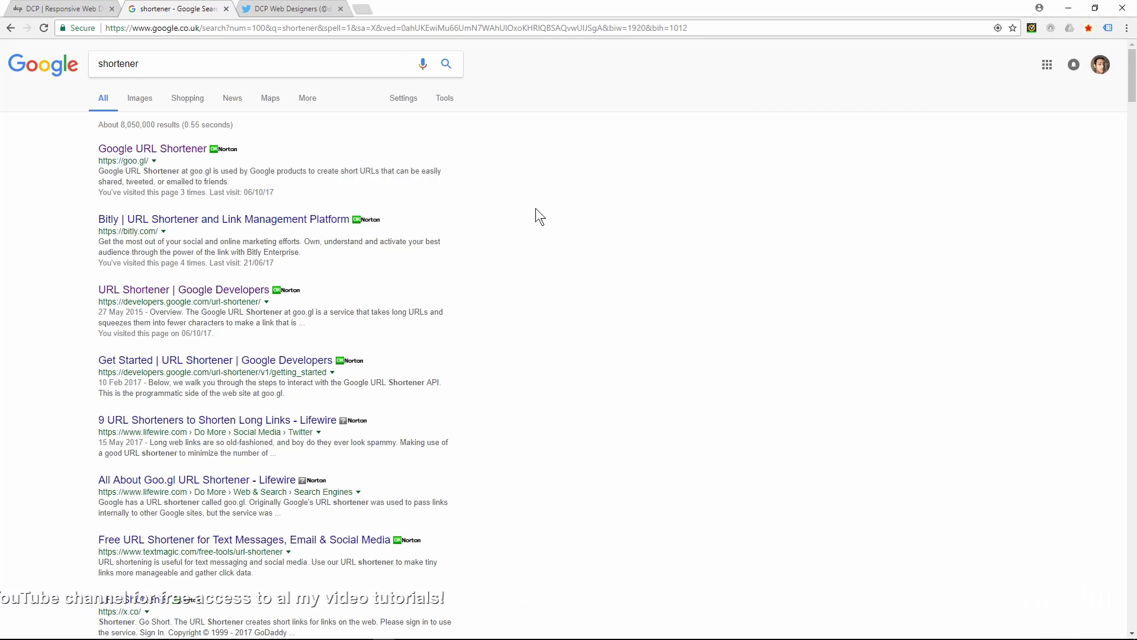
{"action": "left_click", "coordinate": [982, 172]}
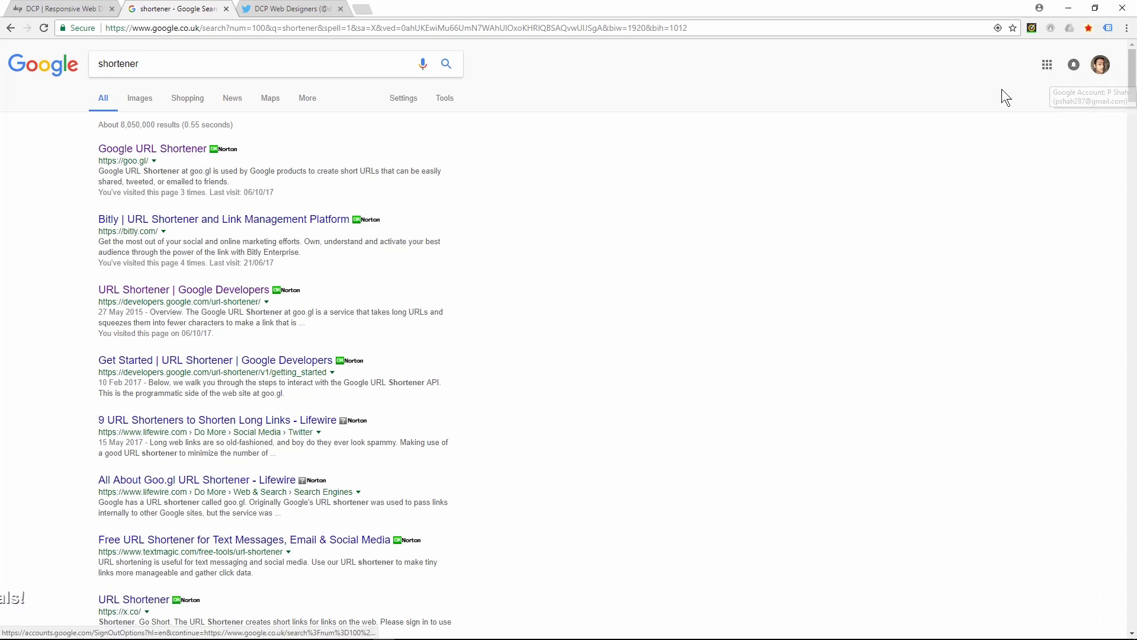
- Open Google URL Shortener and list 20 shortened links per page
{"action": "left_click", "coordinate": [172, 153]}
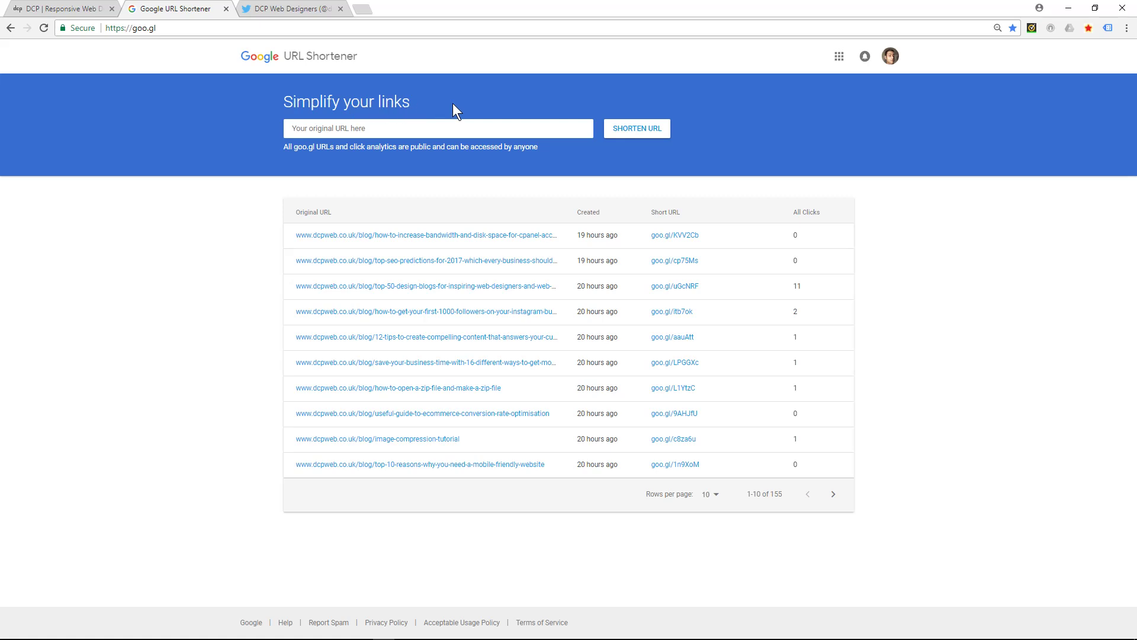
{"action": "left_click", "coordinate": [715, 502]}
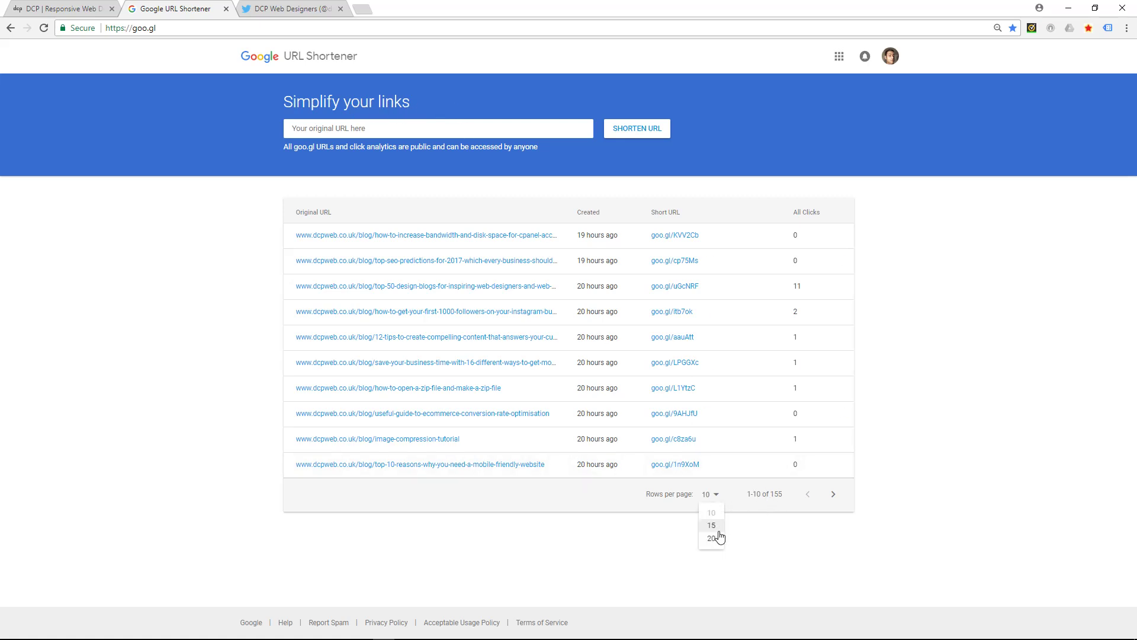
{"action": "left_click", "coordinate": [715, 541]}
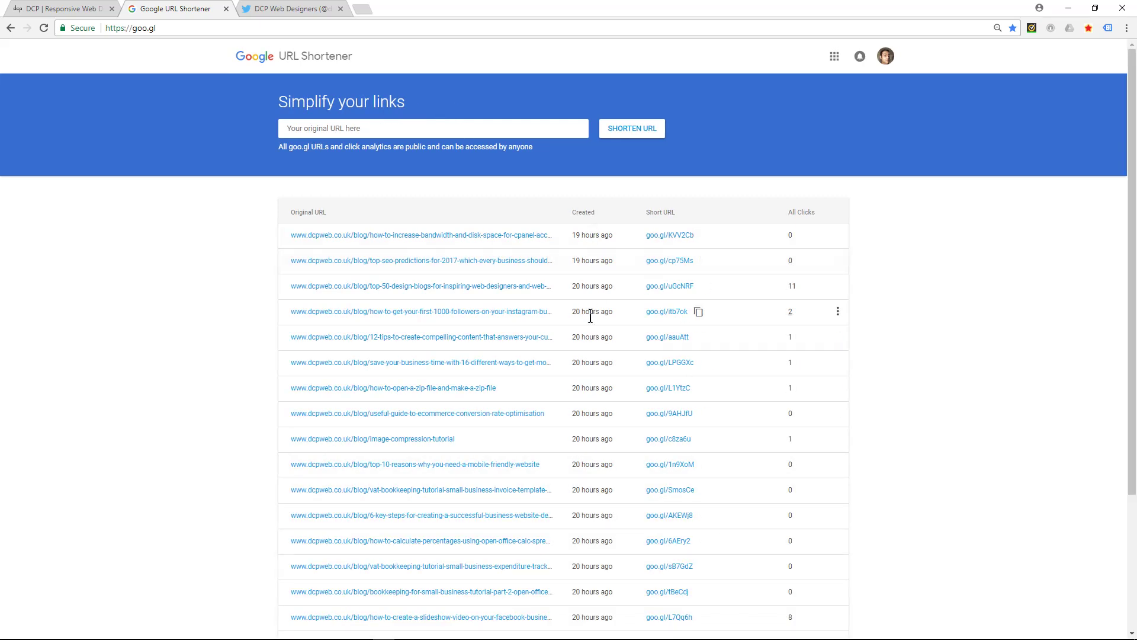
{"action": "scroll", "coordinate": [596, 478], "scroll_direction": "down", "scroll_amount": 3}
{"action": "scroll", "coordinate": [602, 447], "scroll_direction": "up", "scroll_amount": 3}
{"action": "scroll", "coordinate": [592, 501], "scroll_direction": "down", "scroll_amount": 3}
{"action": "scroll", "coordinate": [603, 504], "scroll_direction": "up", "scroll_amount": 3}
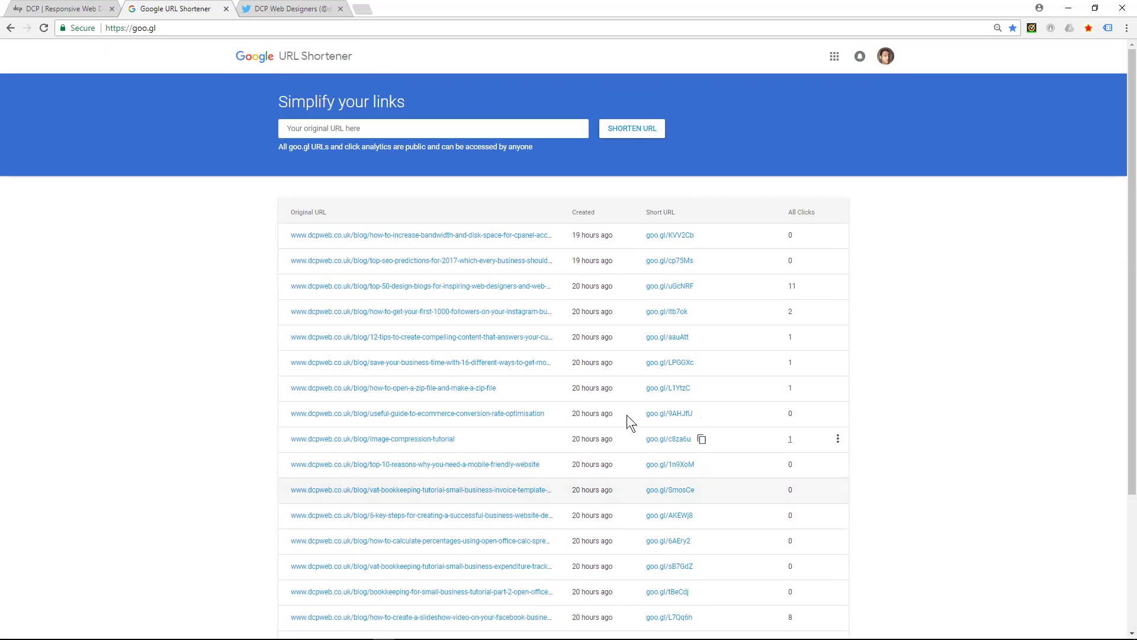
{"action": "scroll", "coordinate": [618, 414], "scroll_direction": "down", "scroll_amount": 3}
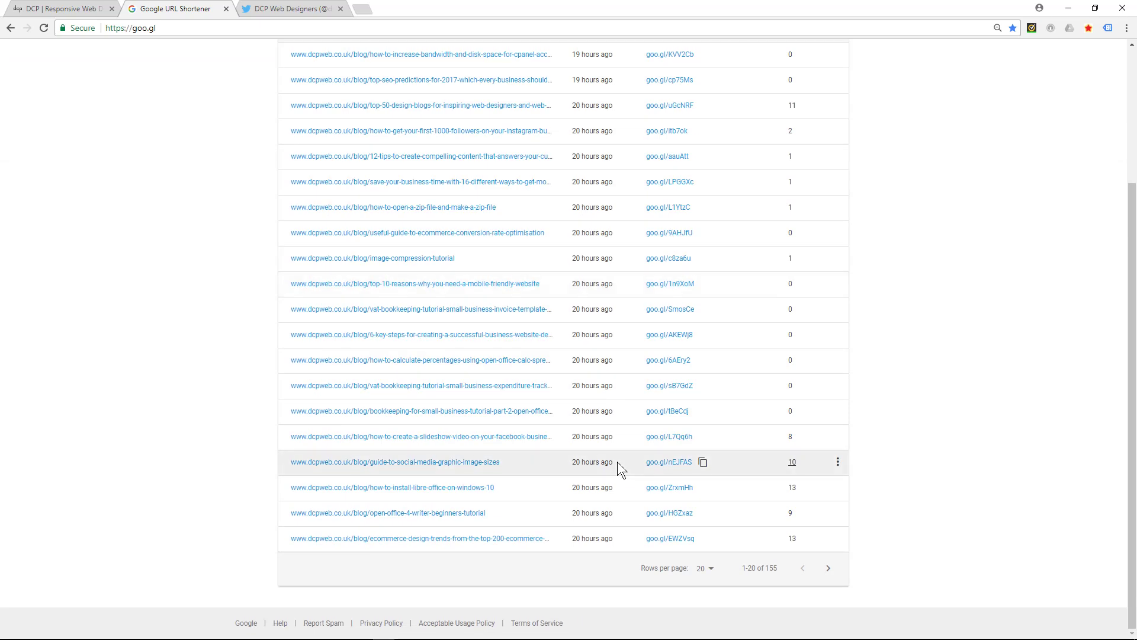
{"action": "scroll", "coordinate": [617, 461], "scroll_direction": "up", "scroll_amount": 3}
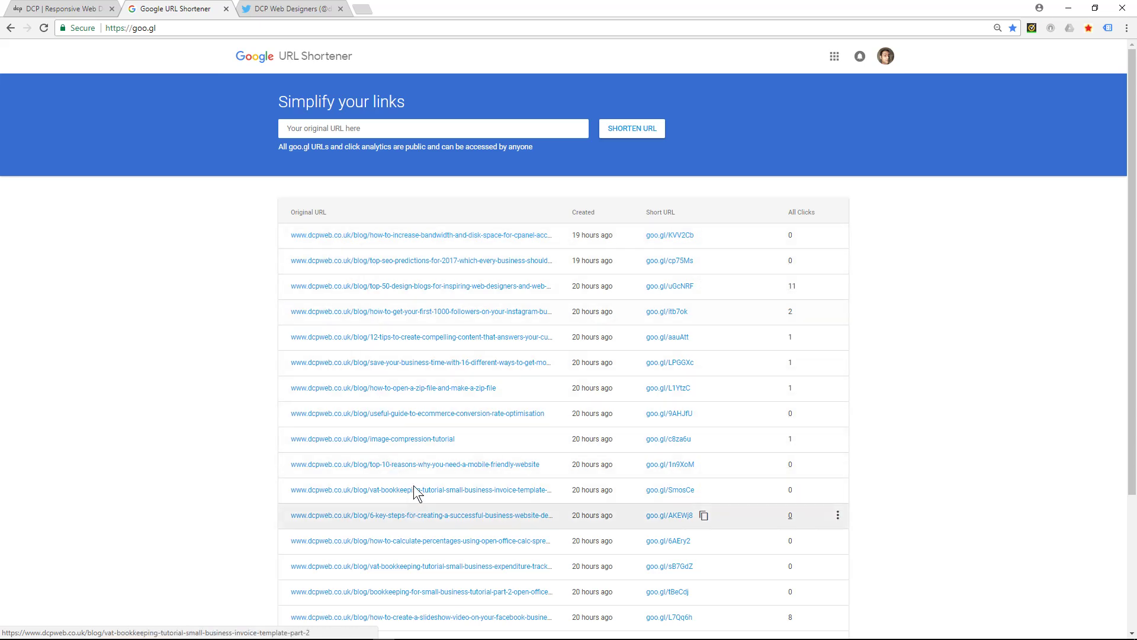
{"action": "scroll", "coordinate": [413, 485], "scroll_direction": "down", "scroll_amount": 3}
- Copy the Responsive Website Design page's web address and return to goo.gl
{"action": "left_click", "coordinate": [54, 12]}
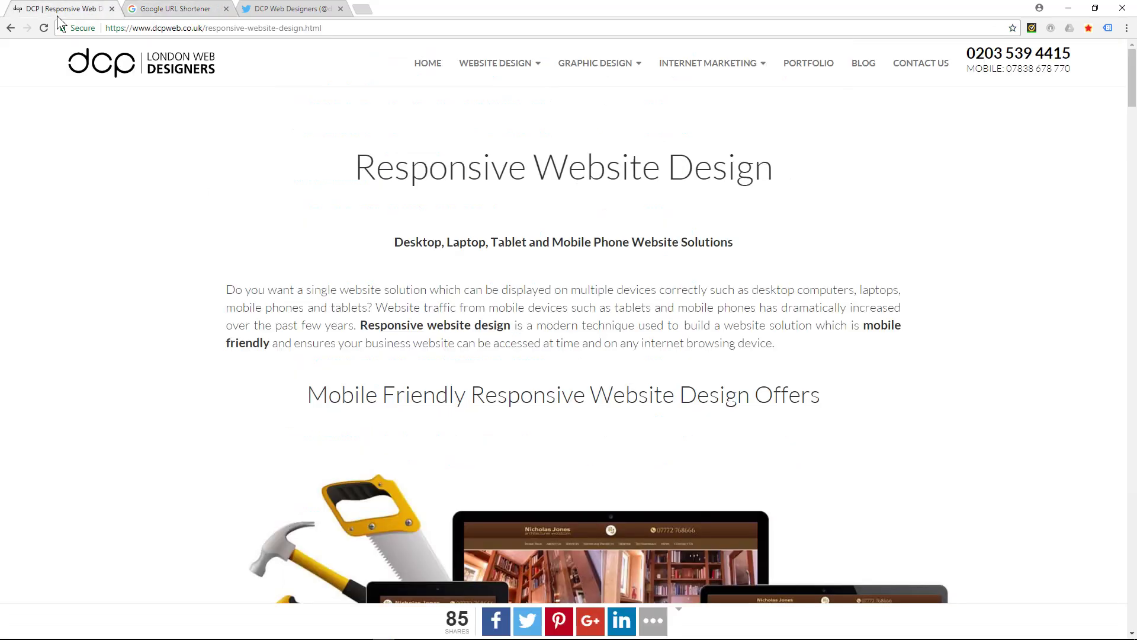
{"action": "left_click", "coordinate": [228, 28]}
{"action": "right_click", "coordinate": [228, 28]}
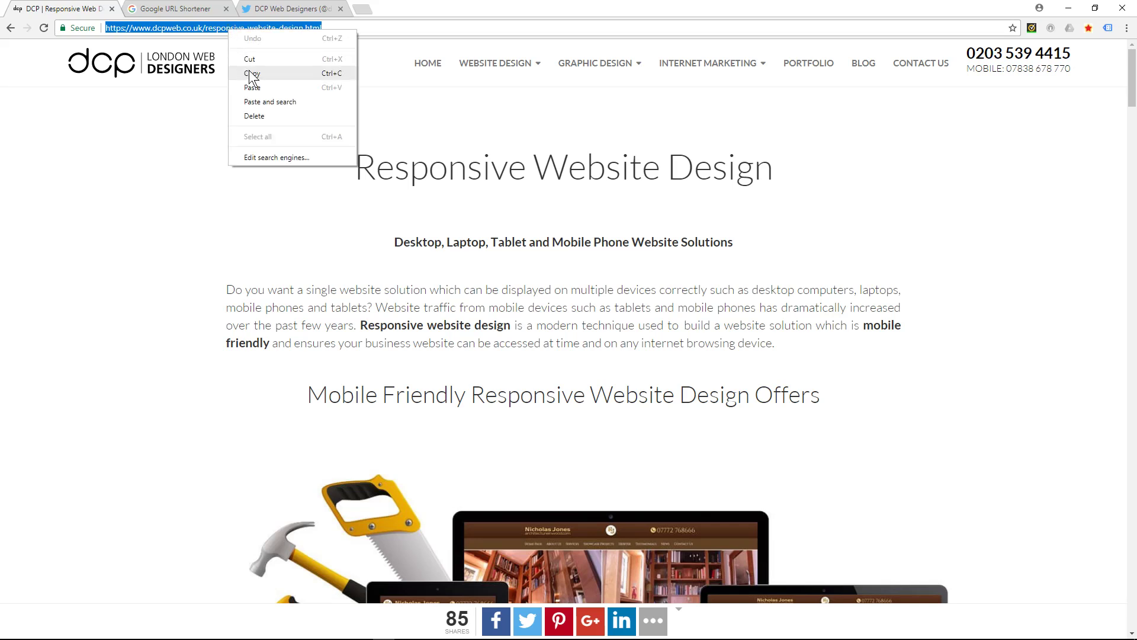
{"action": "left_click", "coordinate": [233, 74]}
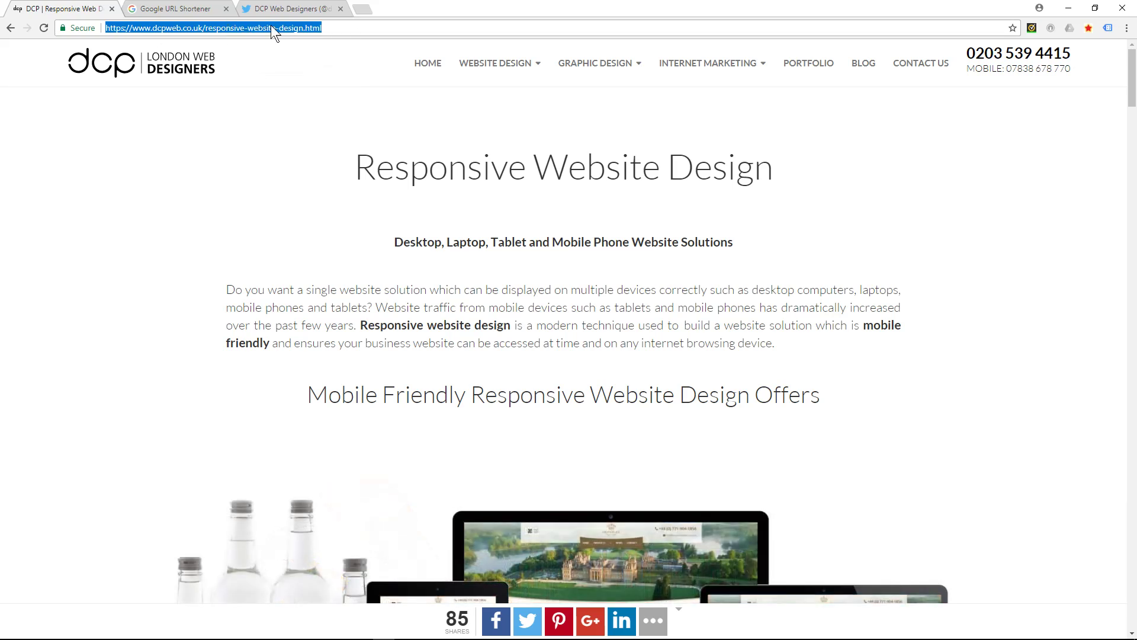
{"action": "left_click", "coordinate": [178, 9]}
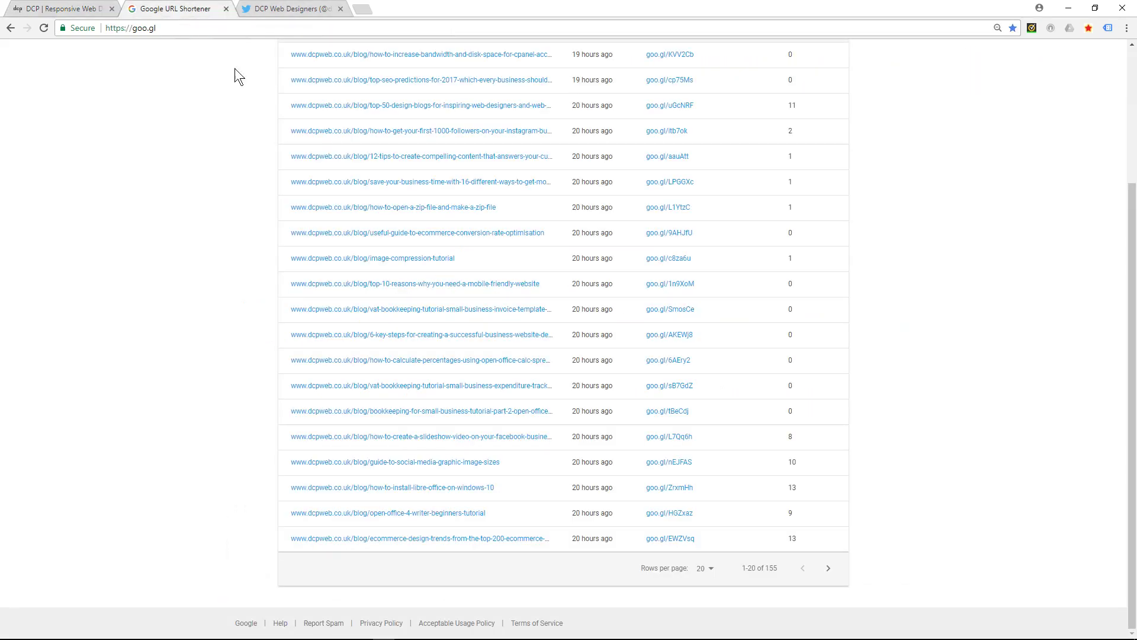
- Paste the responsive-website-design.html address and shorten it to goo.gl/t5zH7P
{"action": "scroll", "coordinate": [415, 225], "scroll_direction": "up", "scroll_amount": 3}
{"action": "right_click", "coordinate": [360, 129]}
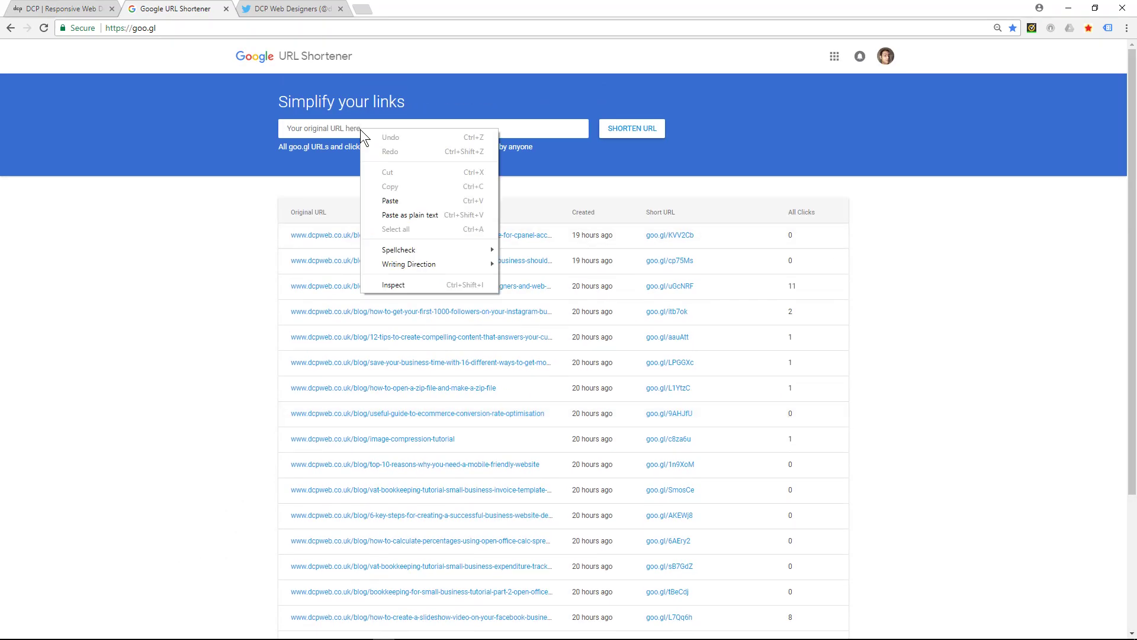
{"action": "left_click", "coordinate": [393, 201]}
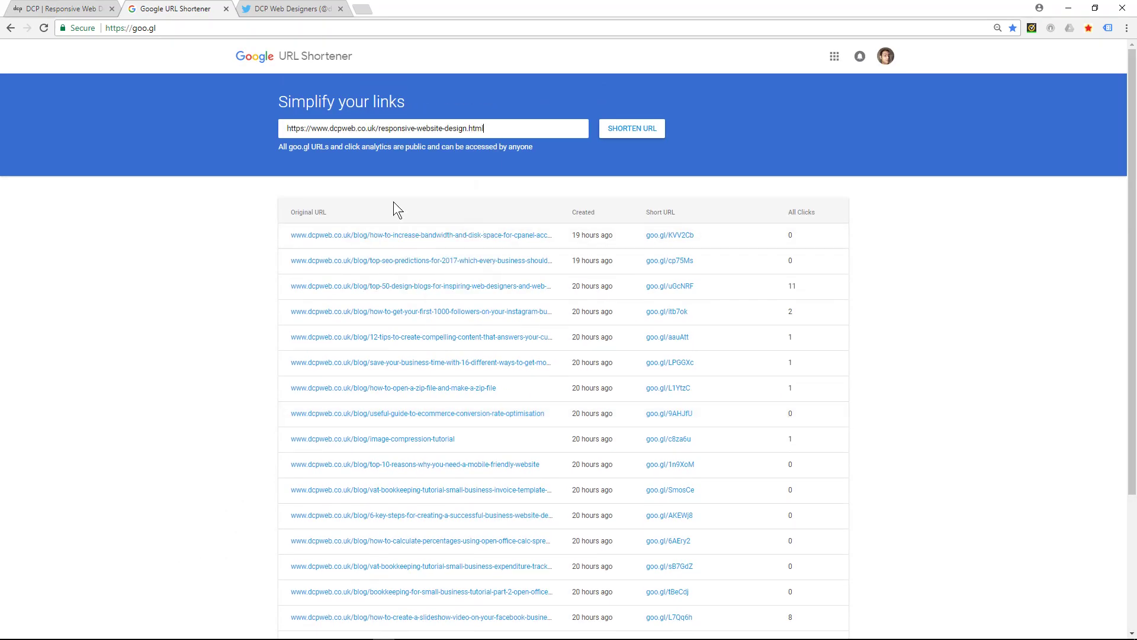
{"action": "left_click", "coordinate": [630, 129]}
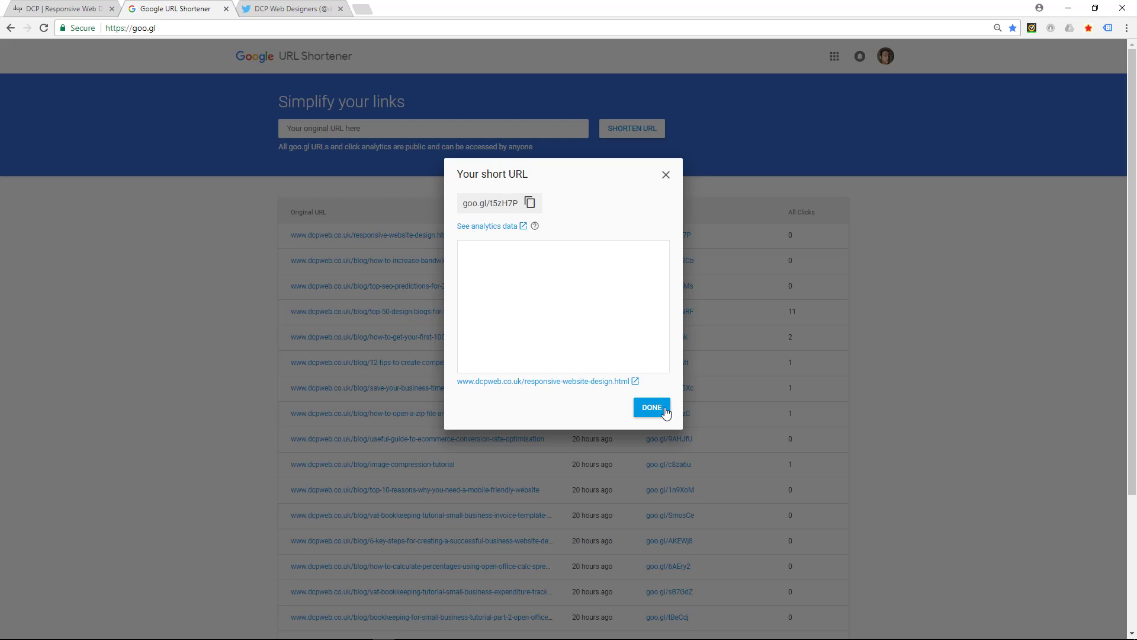
{"action": "left_click", "coordinate": [651, 408]}
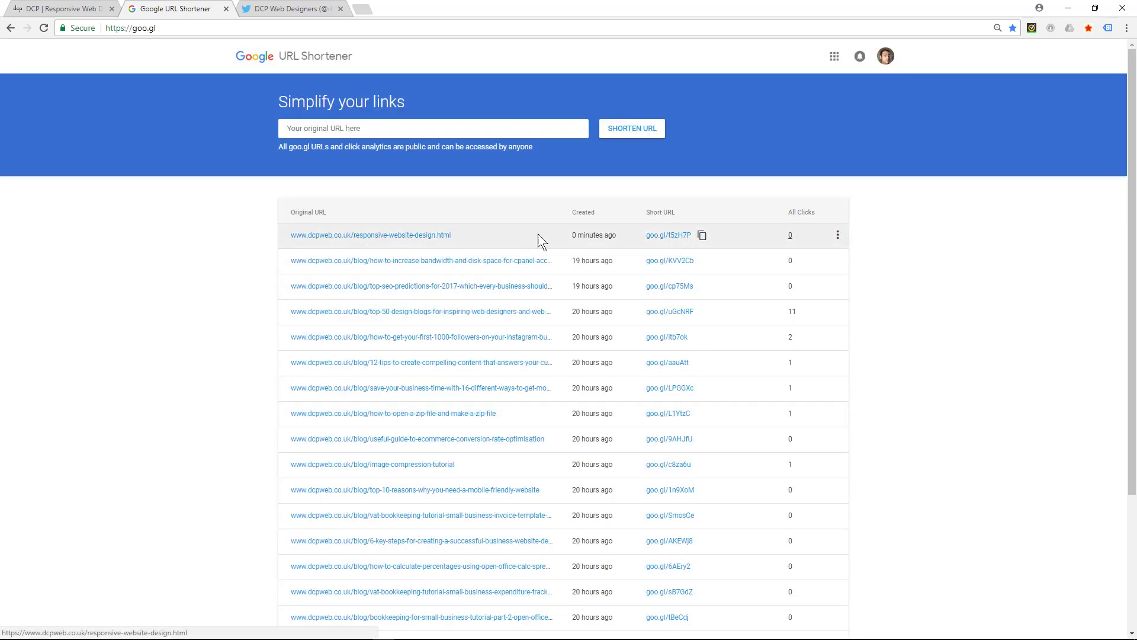
{"action": "left_click_drag", "start_coordinate": [605, 236], "coordinate": [561, 235]}
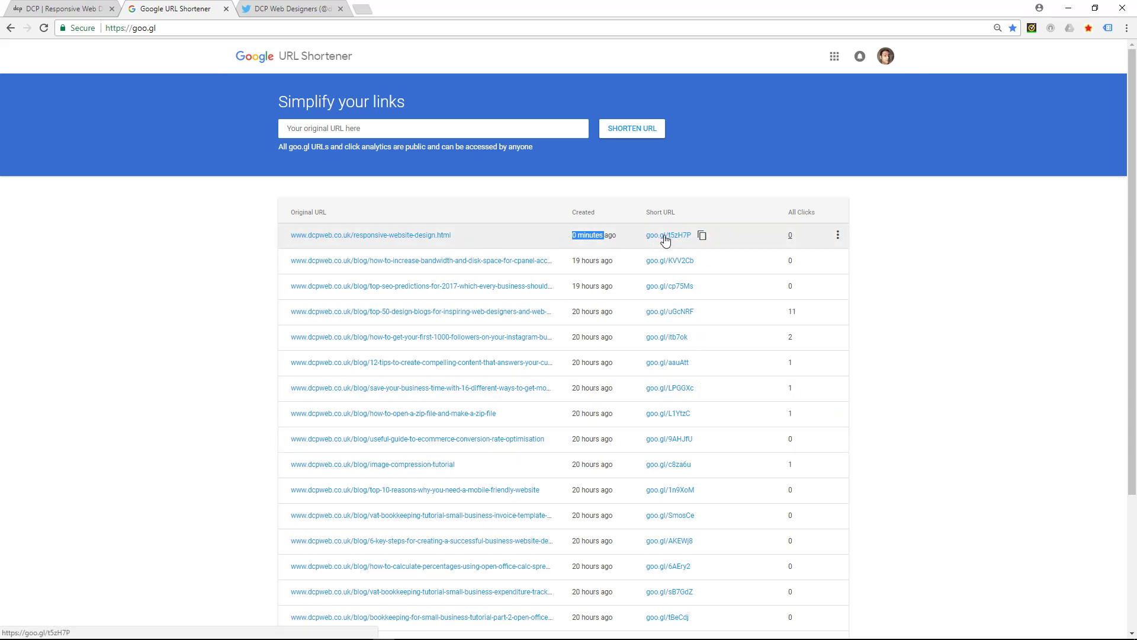
- Switch to the DCP Web Designers Twitter profile and scroll through its timeline
{"action": "left_click", "coordinate": [292, 9]}
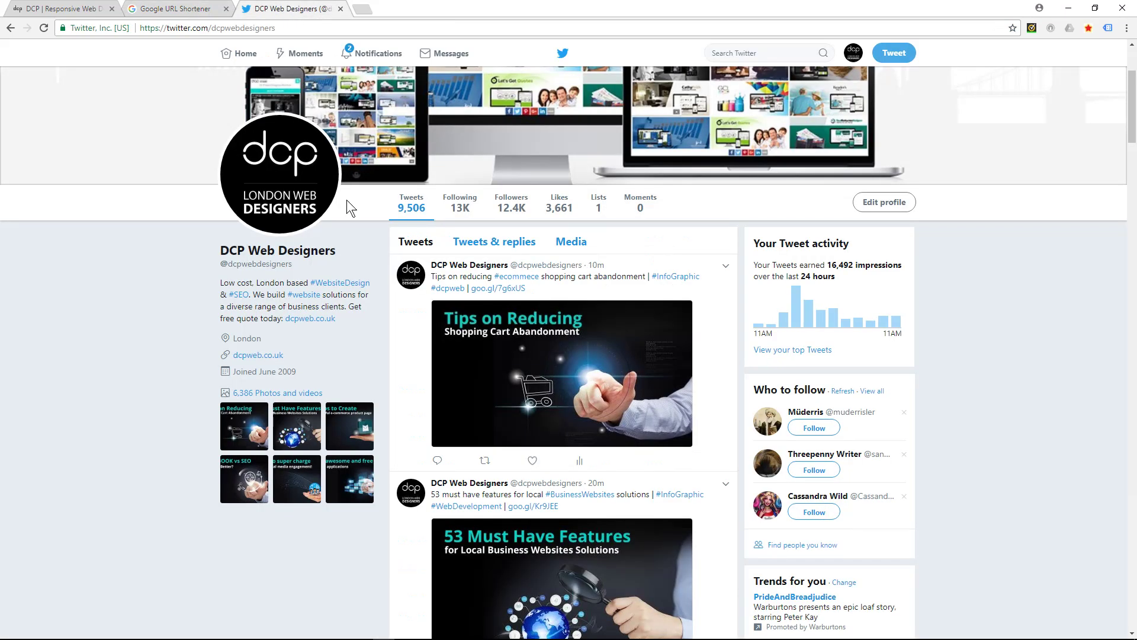
{"action": "scroll", "coordinate": [515, 299], "scroll_direction": "down", "scroll_amount": 10}
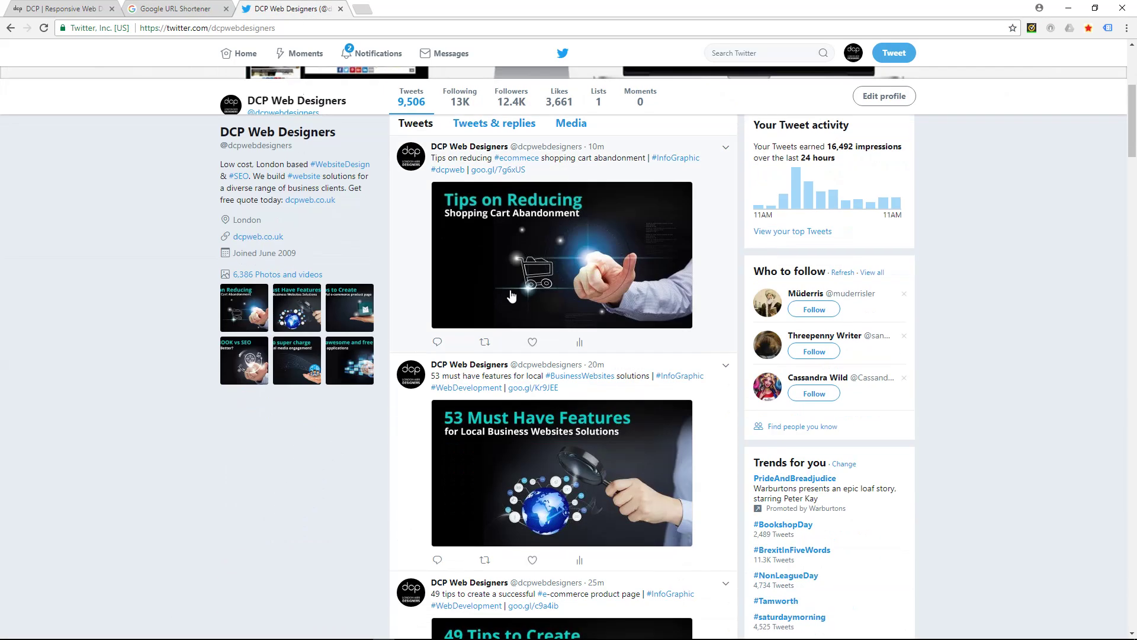
{"action": "scroll", "coordinate": [514, 302], "scroll_direction": "up", "scroll_amount": 6}
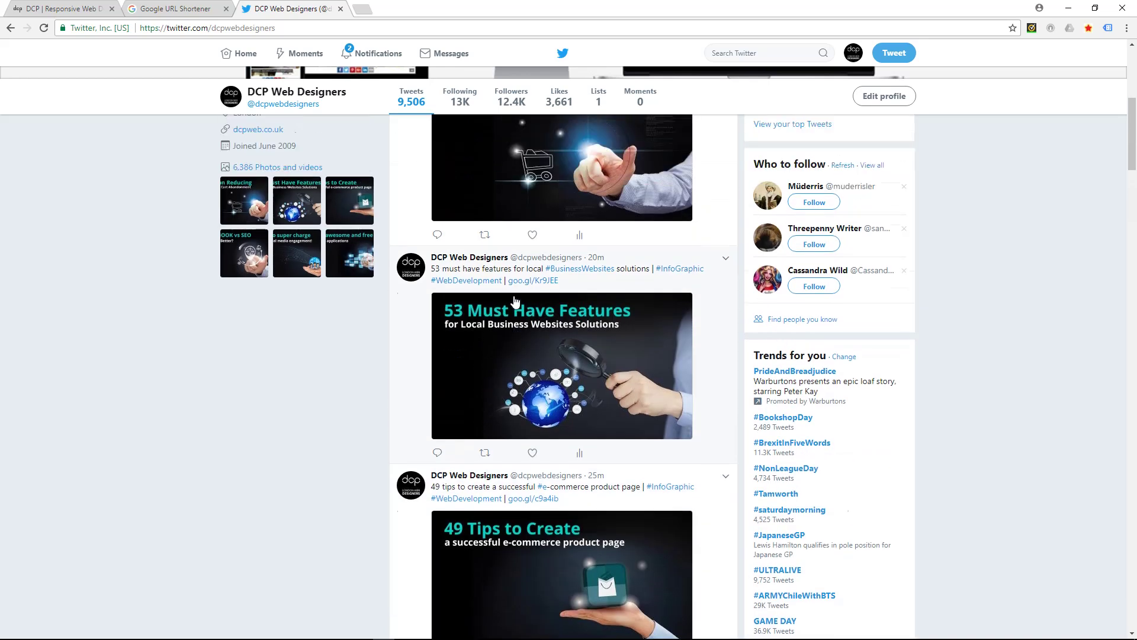
{"action": "scroll", "coordinate": [521, 326], "scroll_direction": "up", "scroll_amount": 3}
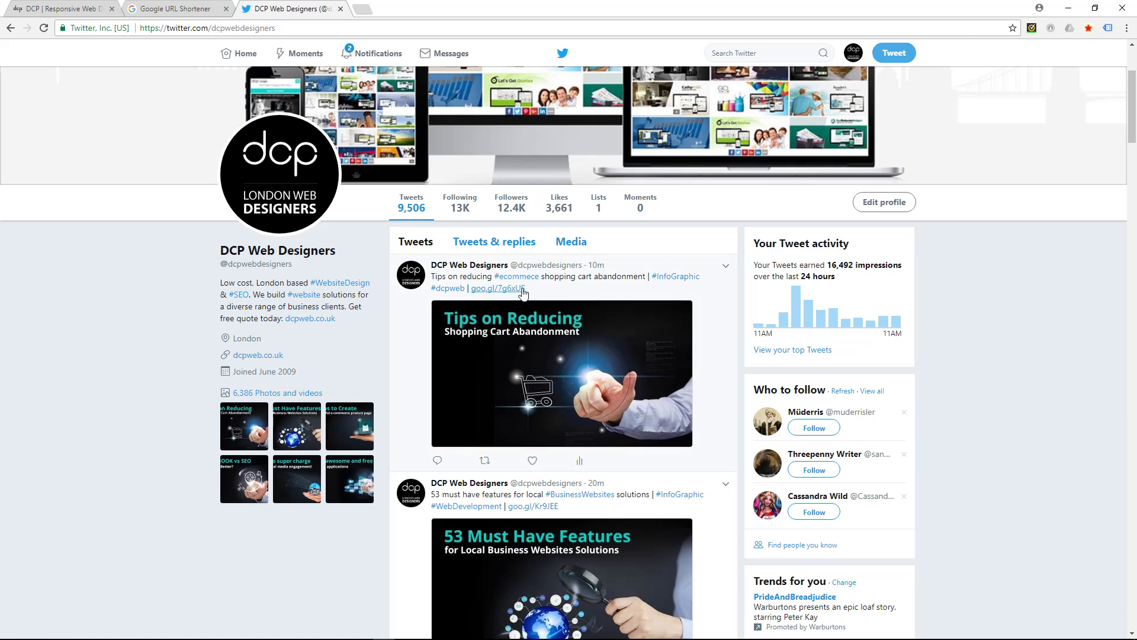
- Draft a tweet reading 'Special Offer - Website Design' and copy the goo.gl/t5zH7P short link
{"action": "left_click", "coordinate": [891, 55]}
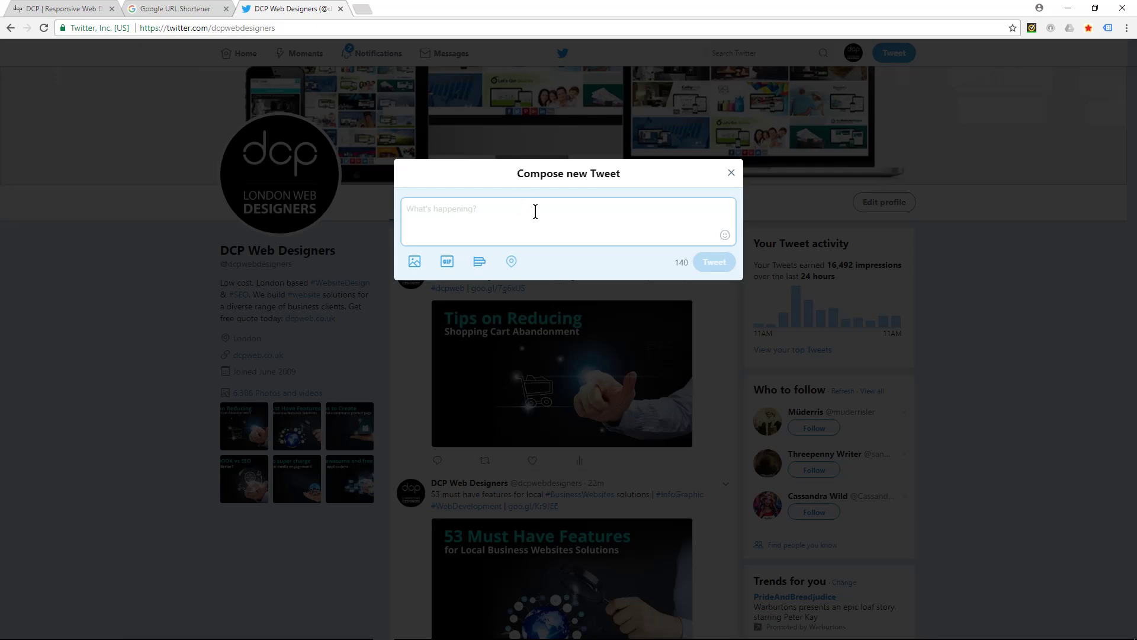
{"action": "type", "text": "Special Offer"}
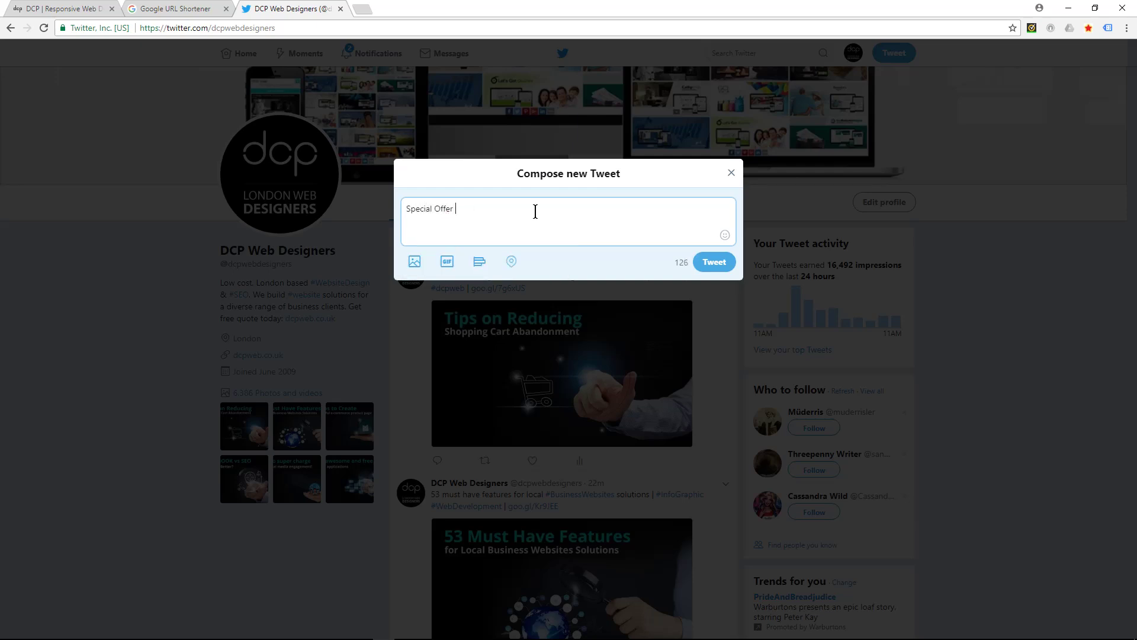
{"action": "type", "text": " - Website Design from only £295.00"}
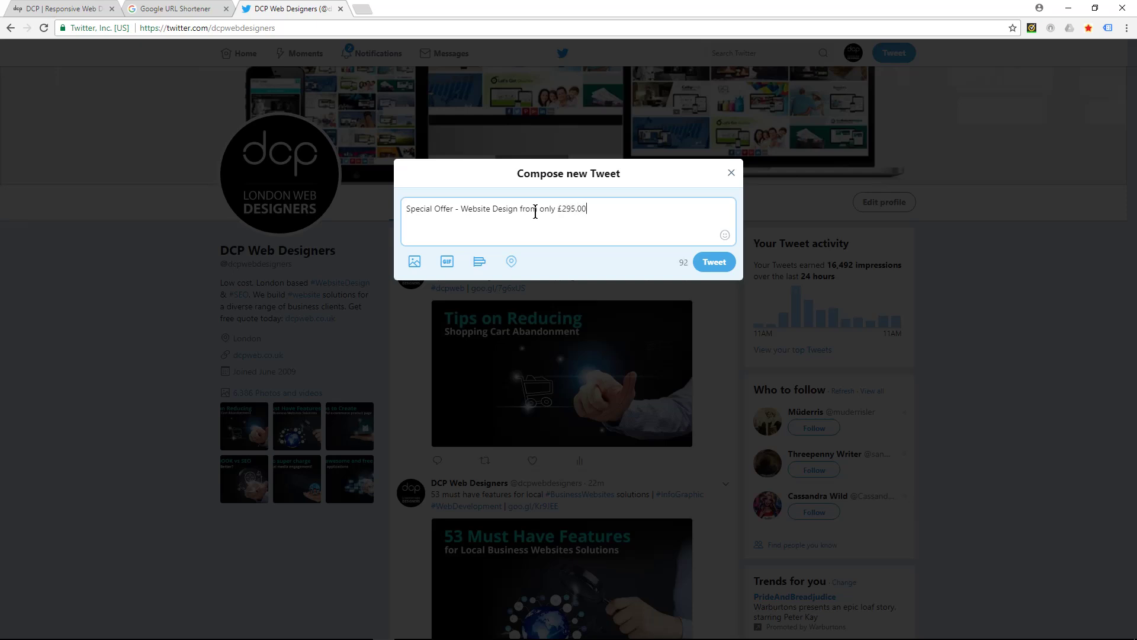
{"action": "key", "text": "Return"}
{"action": "key", "text": "Return"}
{"action": "type", "text": "C"}
{"action": "left_click", "coordinate": [176, 9]}
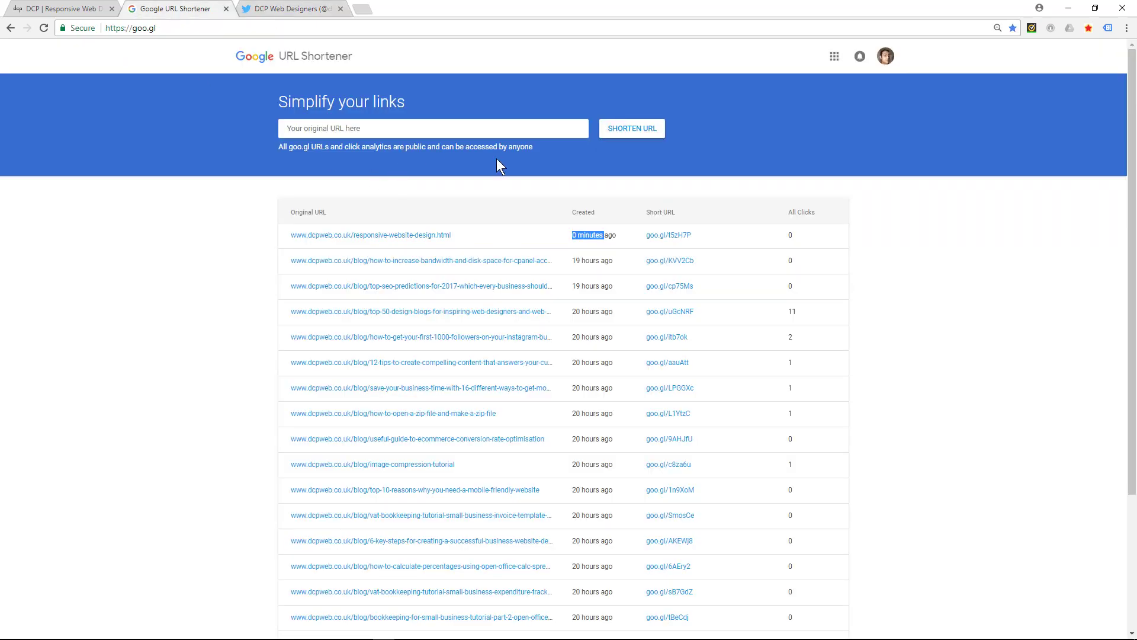
{"action": "left_click", "coordinate": [701, 236]}
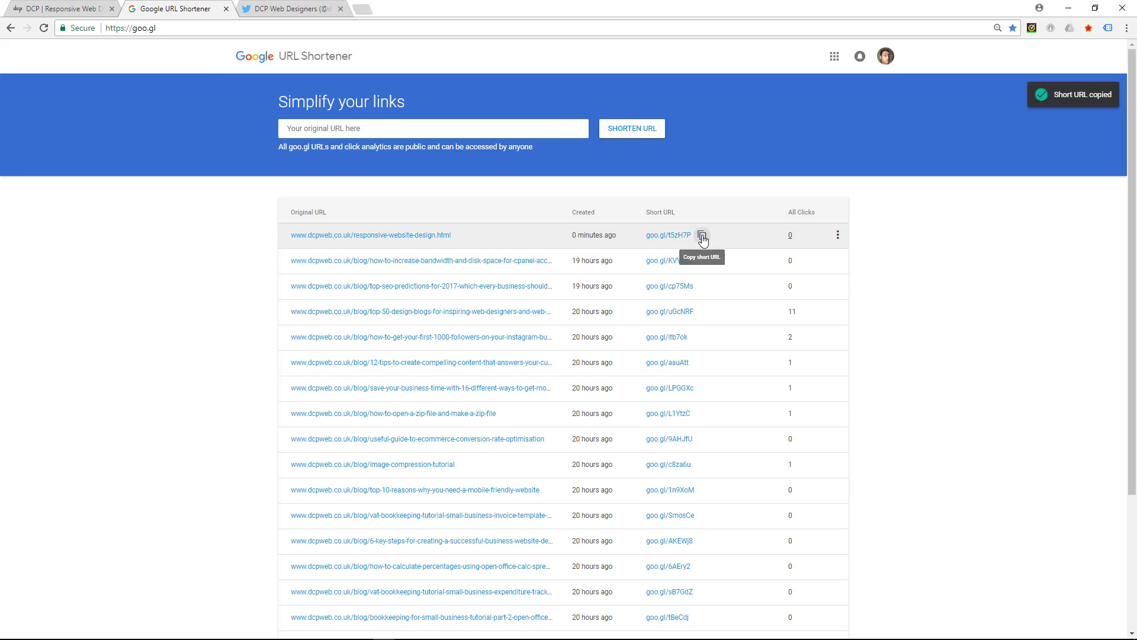
- Add the goo.gl/t5zH7P link and £295 promo image to the draft and post it
{"action": "left_click", "coordinate": [320, 11]}
{"action": "key", "text": "ctrl+v"}
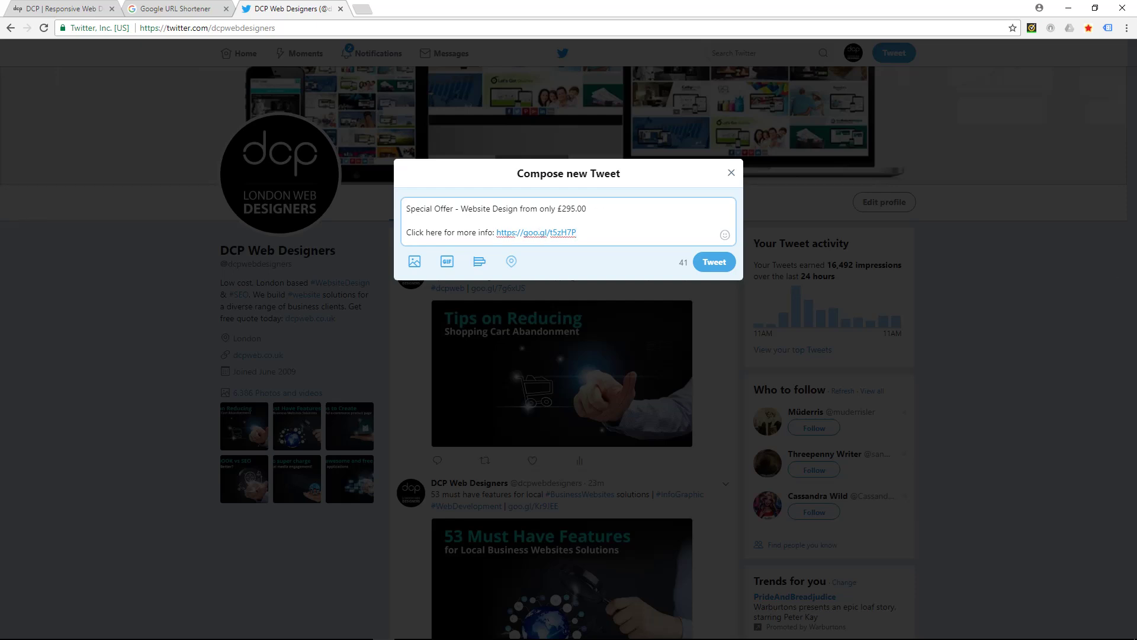
{"action": "left_click_drag", "start_coordinate": [1136, 237], "coordinate": [527, 237]}
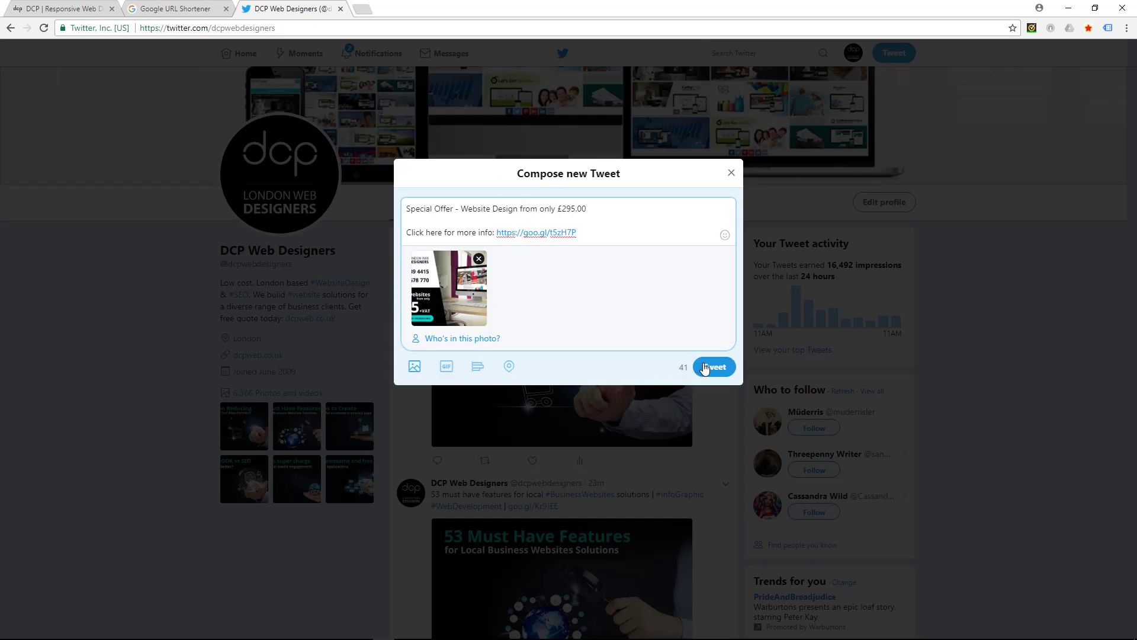
{"action": "left_click", "coordinate": [705, 367]}
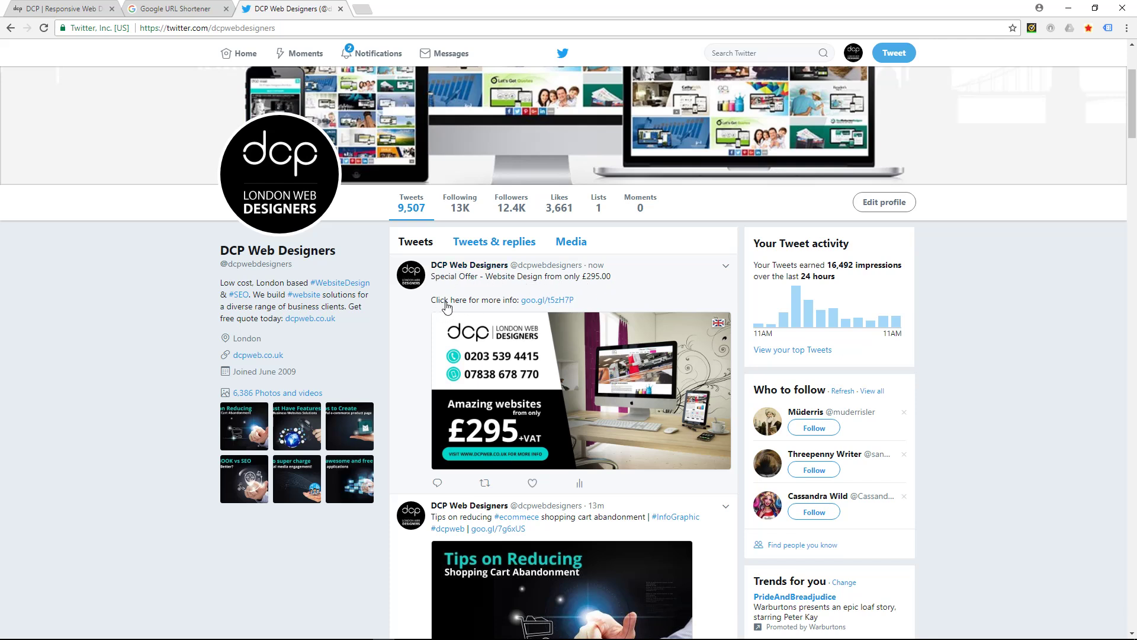
{"action": "left_click", "coordinate": [551, 300]}
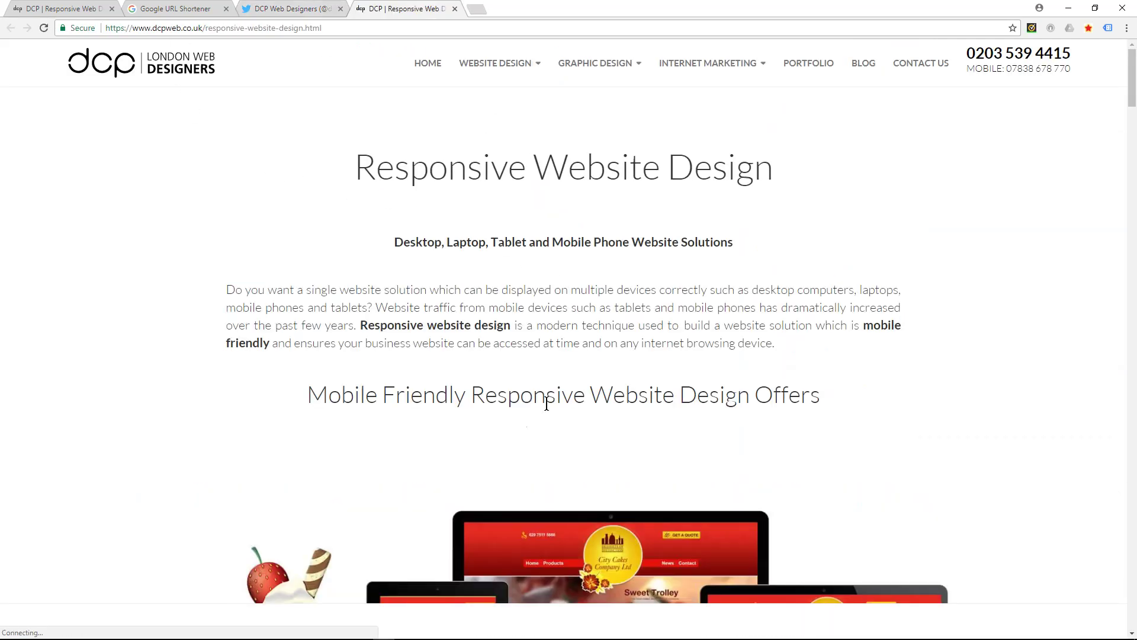
{"action": "scroll", "coordinate": [513, 253], "scroll_direction": "down", "scroll_amount": 5}
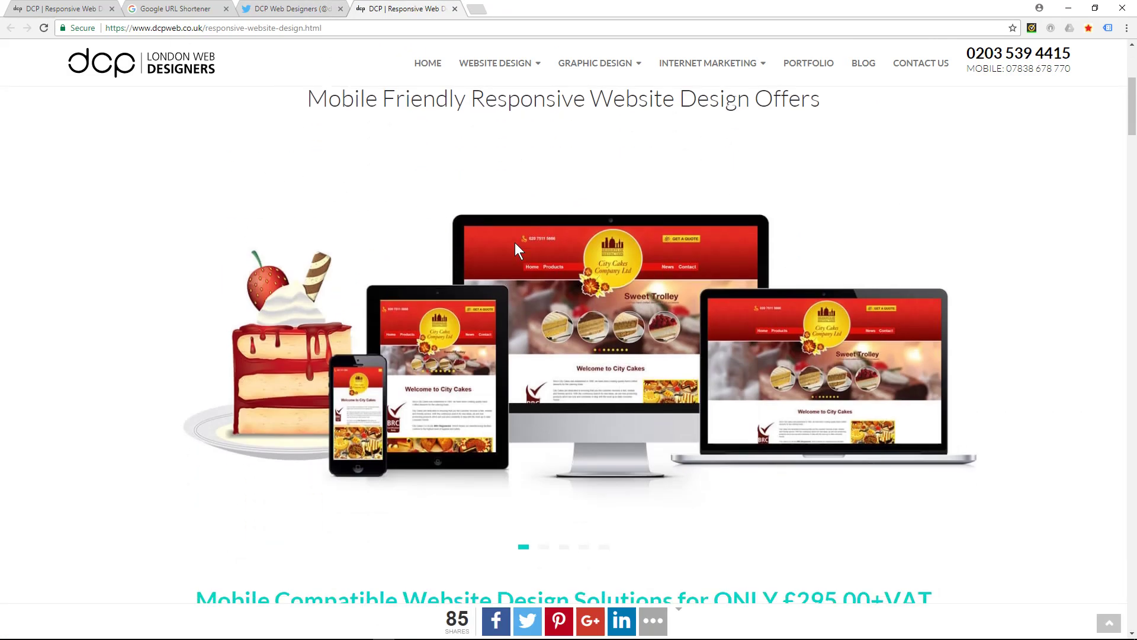
{"action": "scroll", "coordinate": [514, 242], "scroll_direction": "down", "scroll_amount": 10}
{"action": "scroll", "coordinate": [514, 243], "scroll_direction": "up", "scroll_amount": 15}
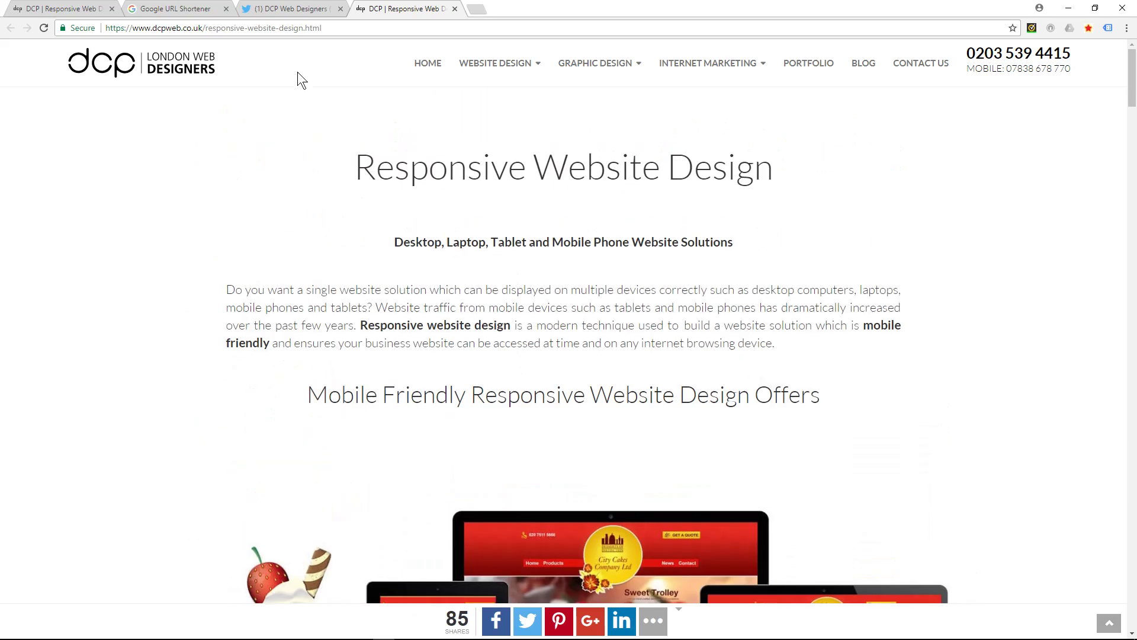
{"action": "left_click", "coordinate": [136, 29]}
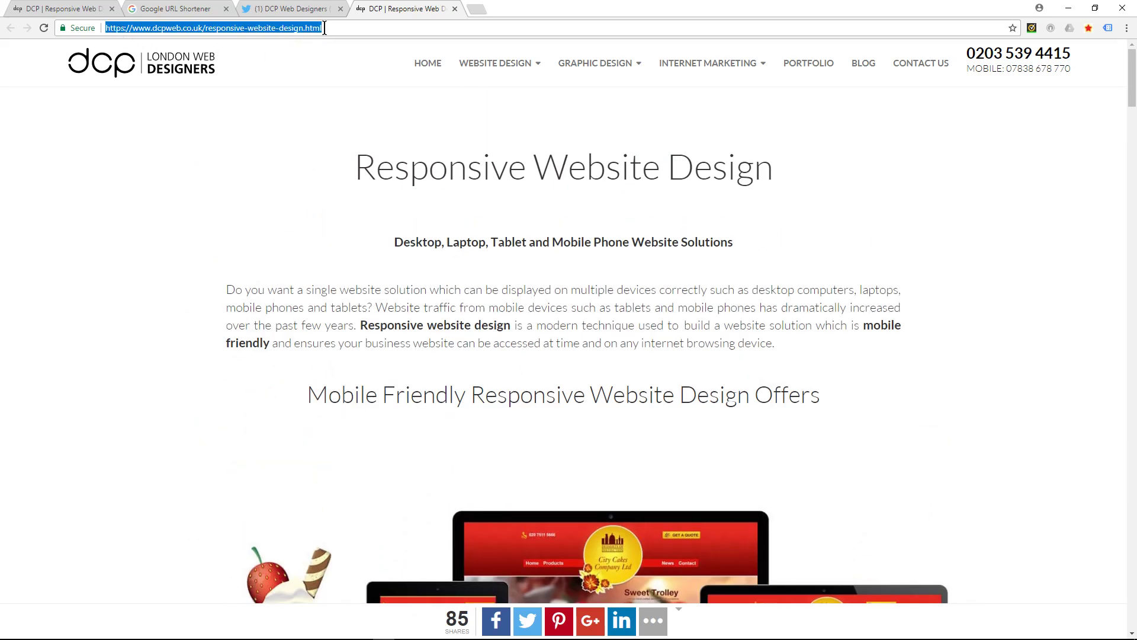
{"action": "left_click", "coordinate": [455, 9]}
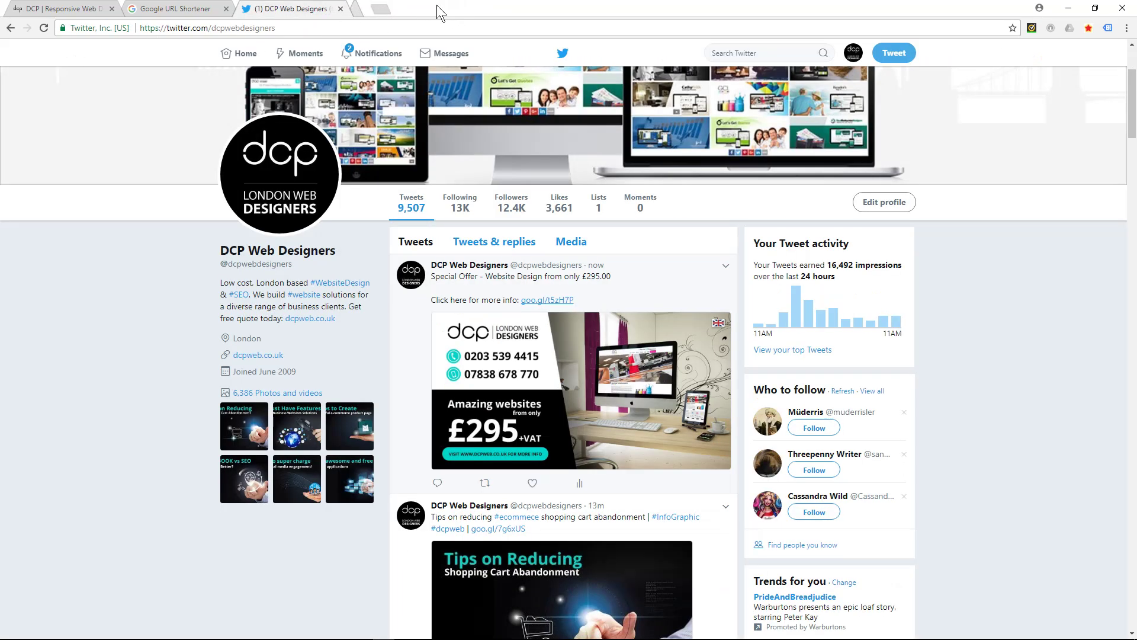
- Reload the goo.gl links table to show 1 click on goo.gl/t5zH7P, 20 rows per page
{"action": "left_click", "coordinate": [180, 9]}
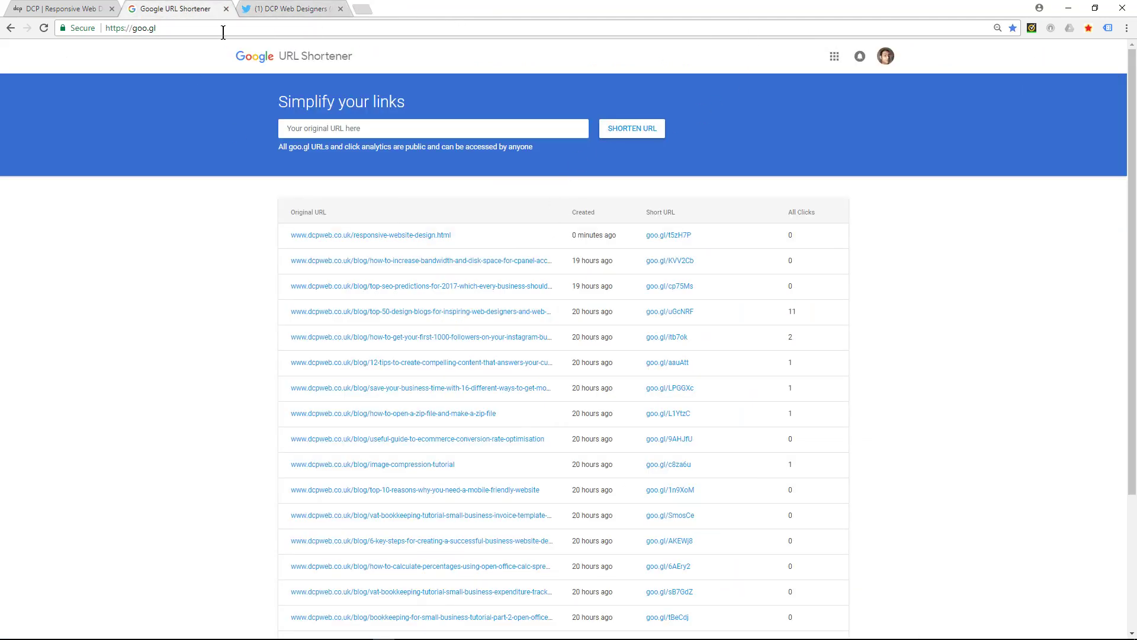
{"action": "left_click", "coordinate": [43, 28]}
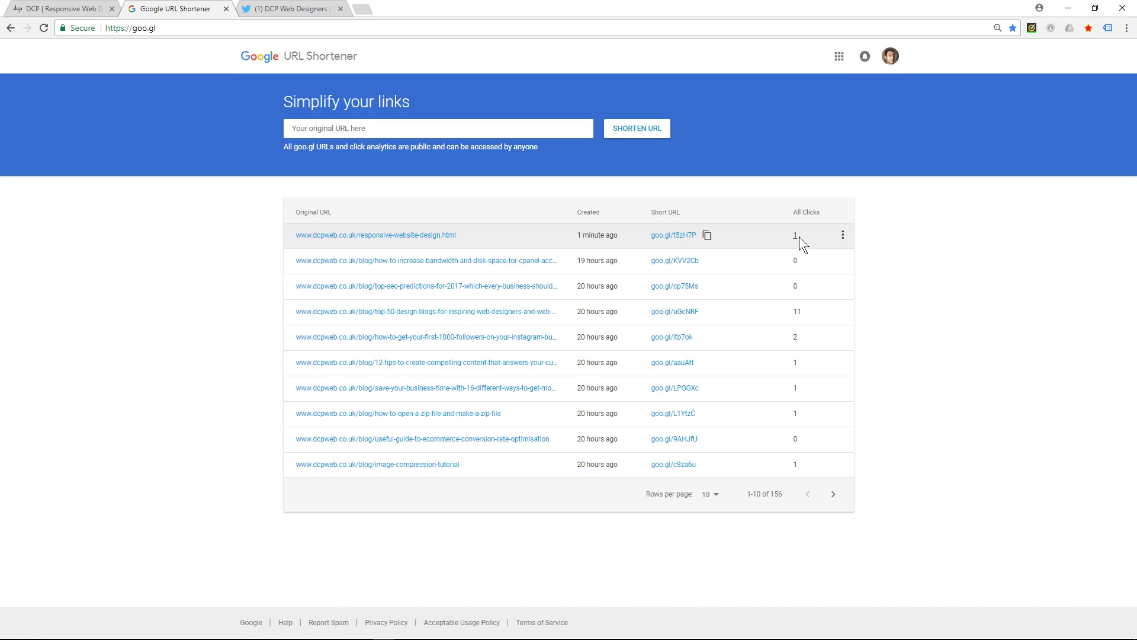
{"action": "left_click", "coordinate": [710, 494]}
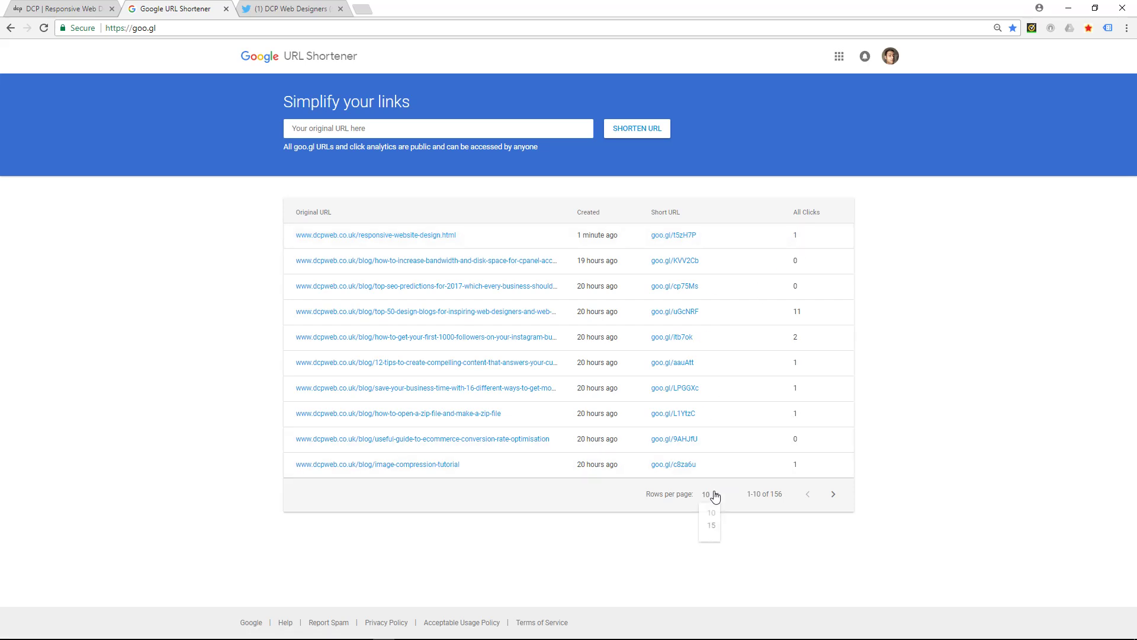
{"action": "left_click", "coordinate": [711, 537]}
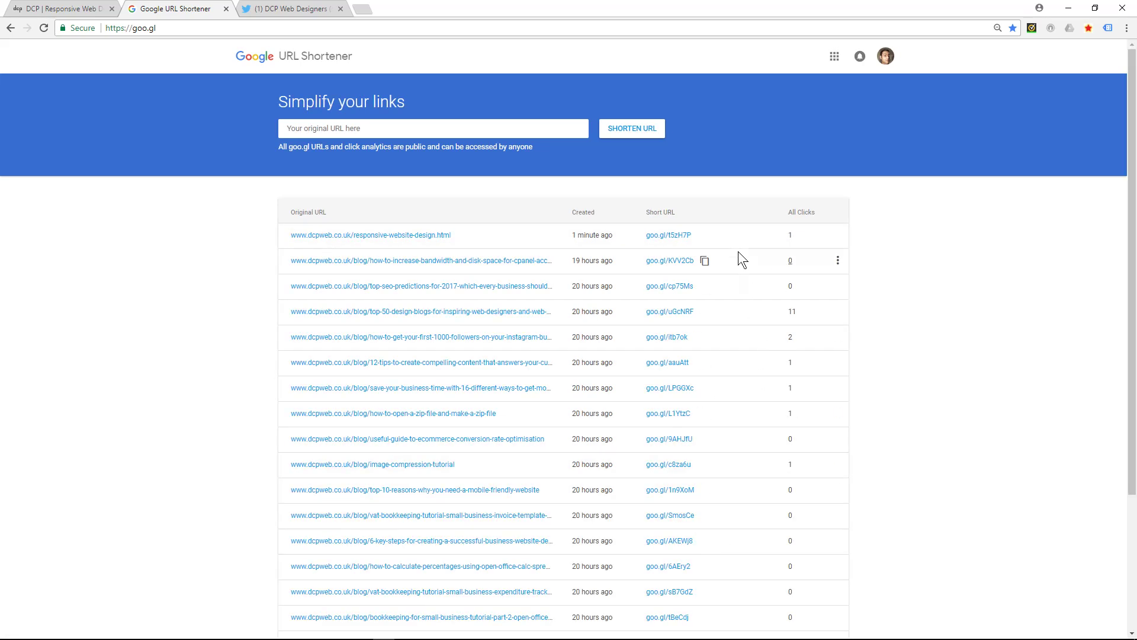
{"action": "scroll", "coordinate": [782, 488], "scroll_direction": "down", "scroll_amount": 3}
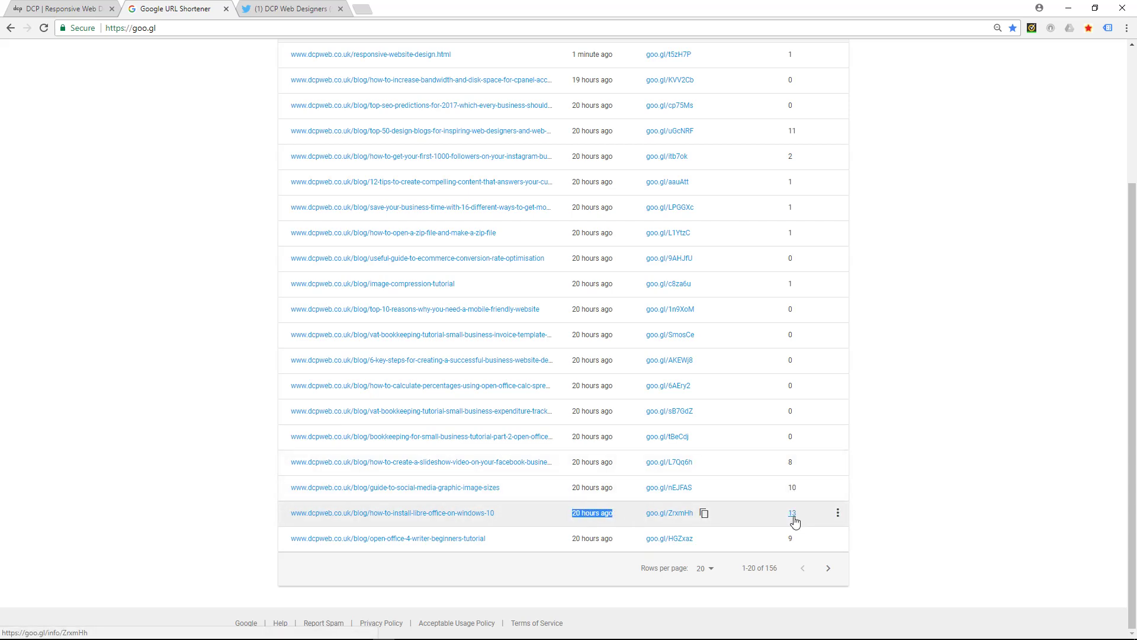
- Review goo.gl/ZrxmHh's 13 clicks by referrer, browser, country and platform
{"action": "left_click", "coordinate": [792, 513]}
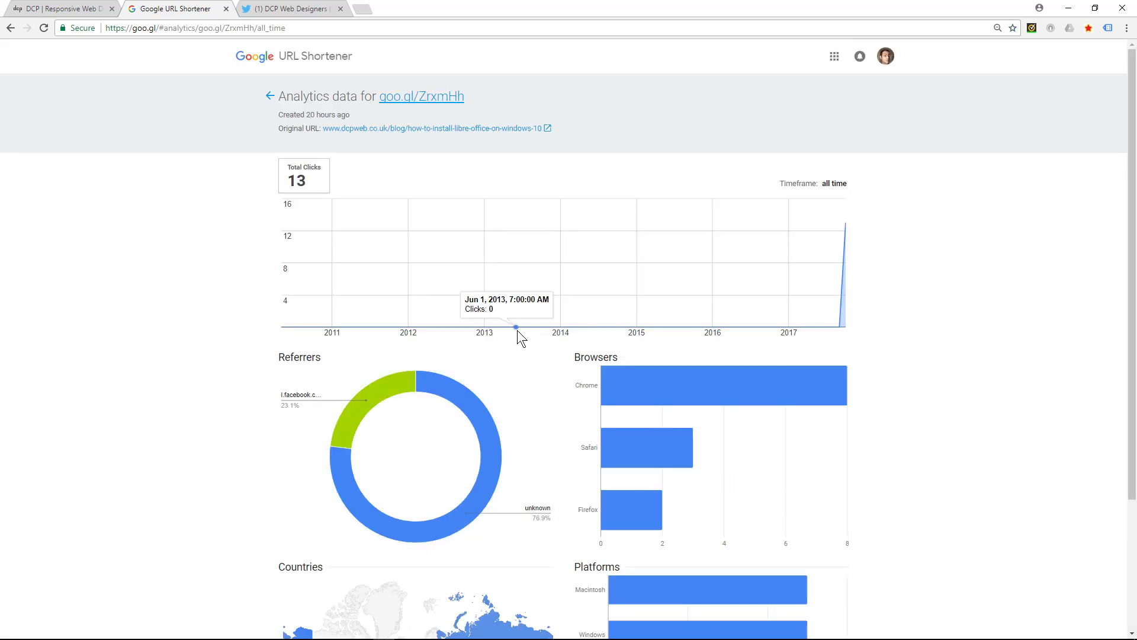
{"action": "scroll", "coordinate": [517, 331], "scroll_direction": "down", "scroll_amount": 3}
{"action": "scroll", "coordinate": [427, 261], "scroll_direction": "up", "scroll_amount": 3}
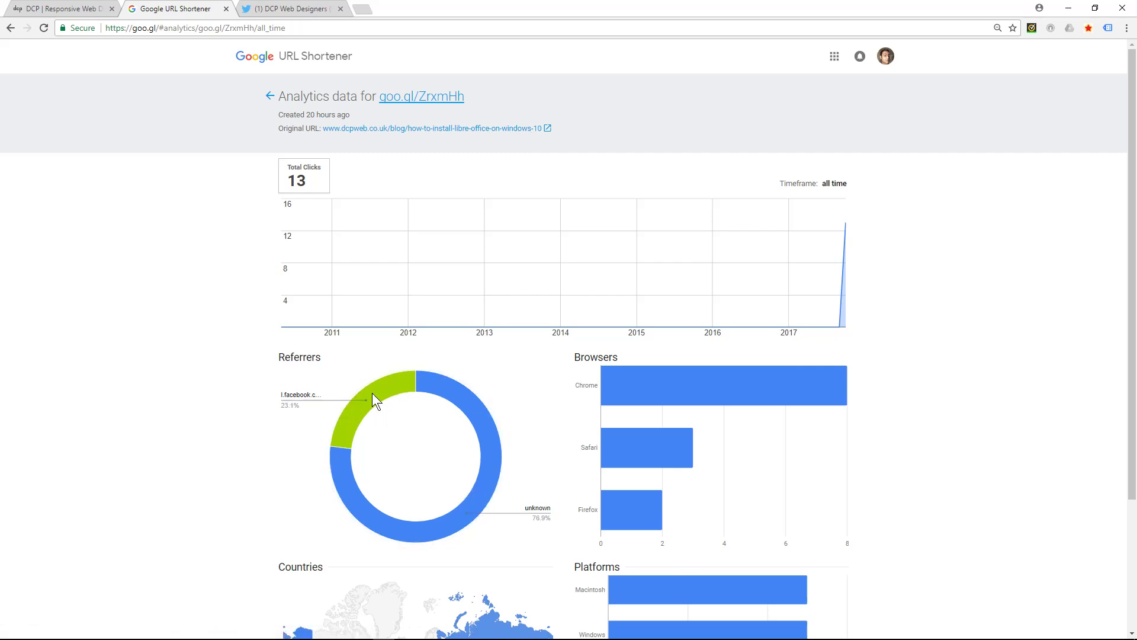
{"action": "mouse_move", "coordinate": [432, 384]}
{"action": "left_click", "coordinate": [1127, 27]}
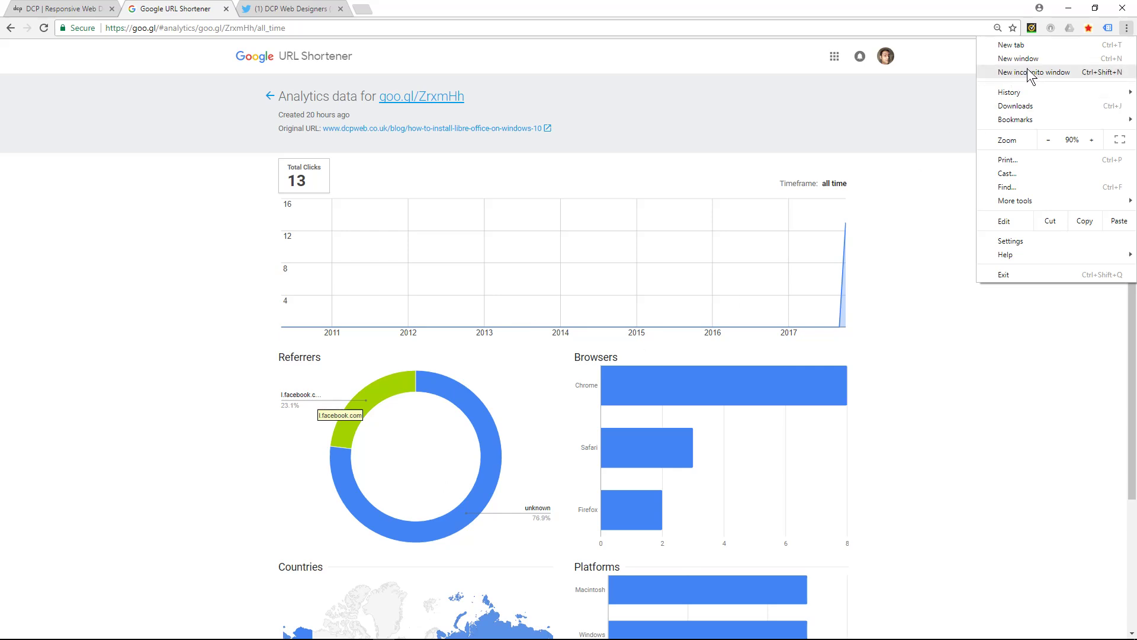
{"action": "left_click", "coordinate": [912, 278]}
{"action": "mouse_move", "coordinate": [588, 455]}
{"action": "scroll", "coordinate": [588, 455], "scroll_direction": "down", "scroll_amount": 3}
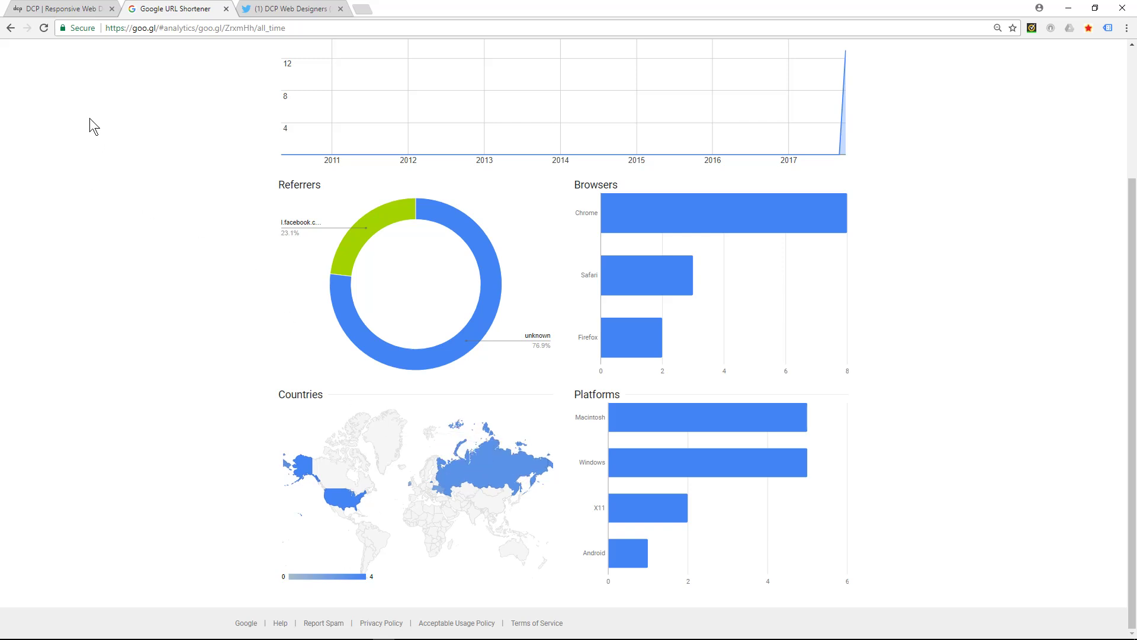
- Return to the links list, keep 20 rows per page, and move to the next page
{"action": "left_click", "coordinate": [11, 28]}
{"action": "scroll", "coordinate": [639, 407], "scroll_direction": "down", "scroll_amount": 3}
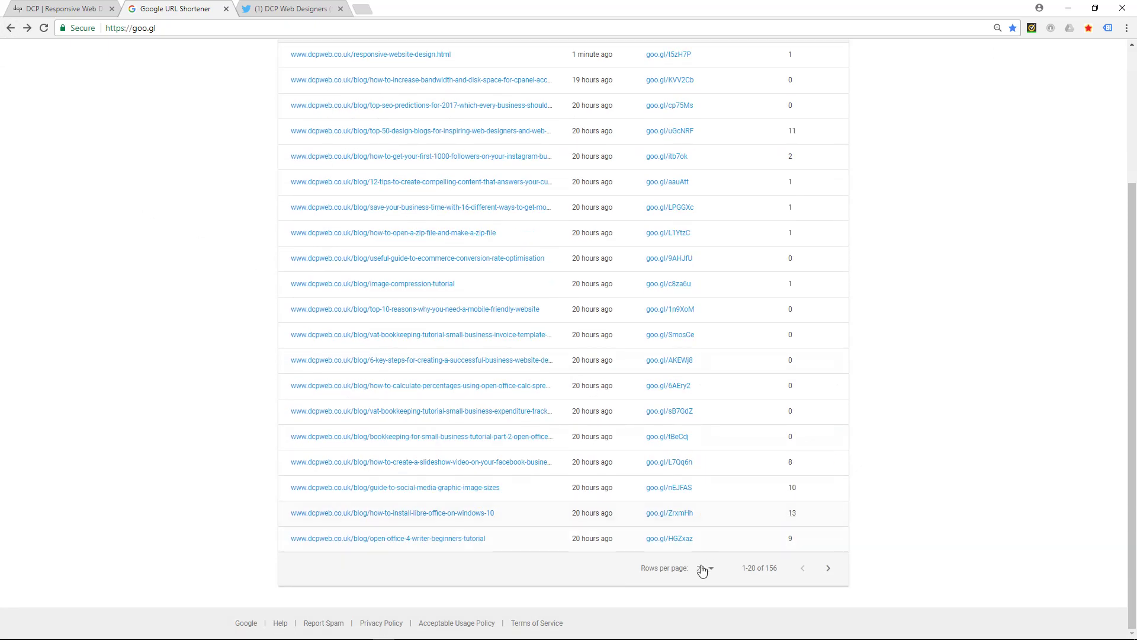
{"action": "left_click", "coordinate": [702, 570]}
{"action": "left_click", "coordinate": [633, 610]}
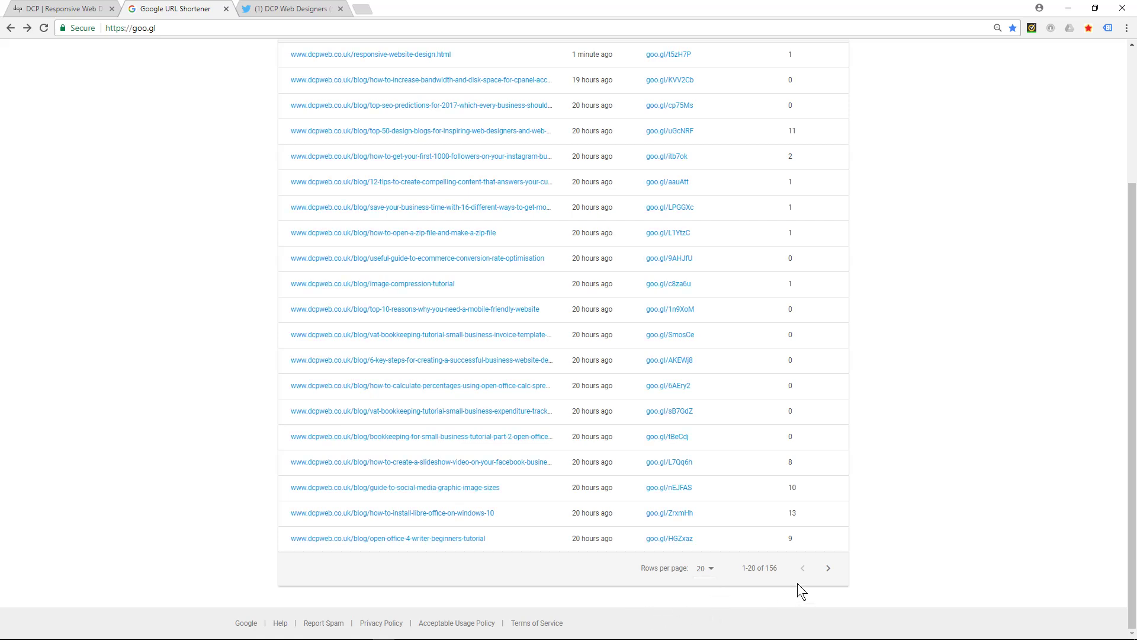
{"action": "left_click", "coordinate": [828, 568]}
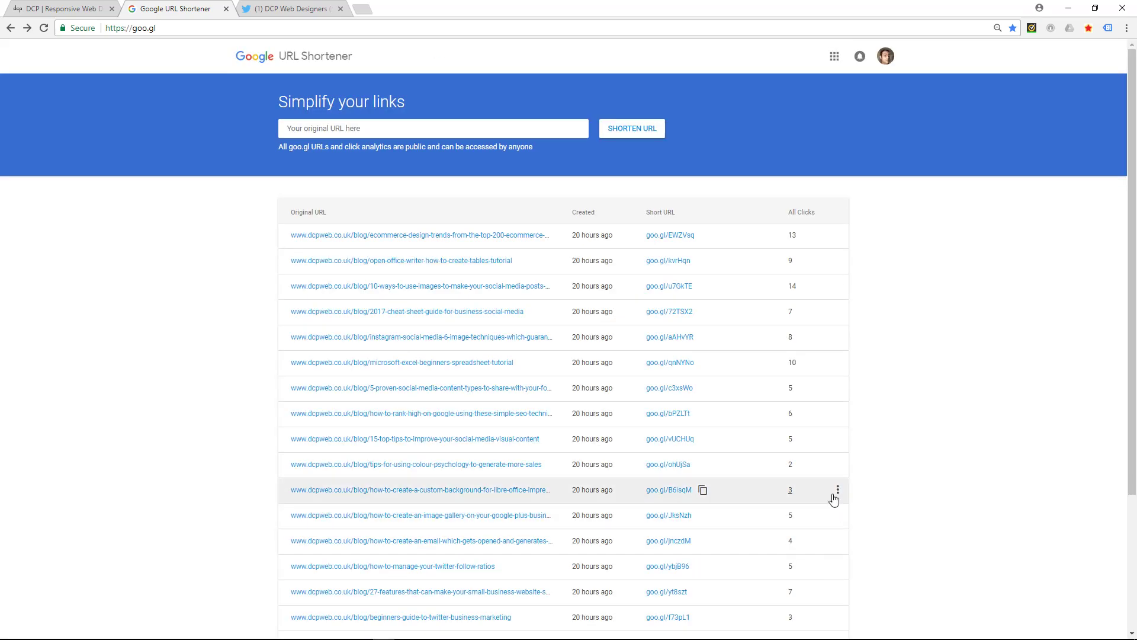
- Check goo.gl/u7GkTE's 14-click analytics, then page on to links 41–60 of 156
{"action": "left_click", "coordinate": [792, 288]}
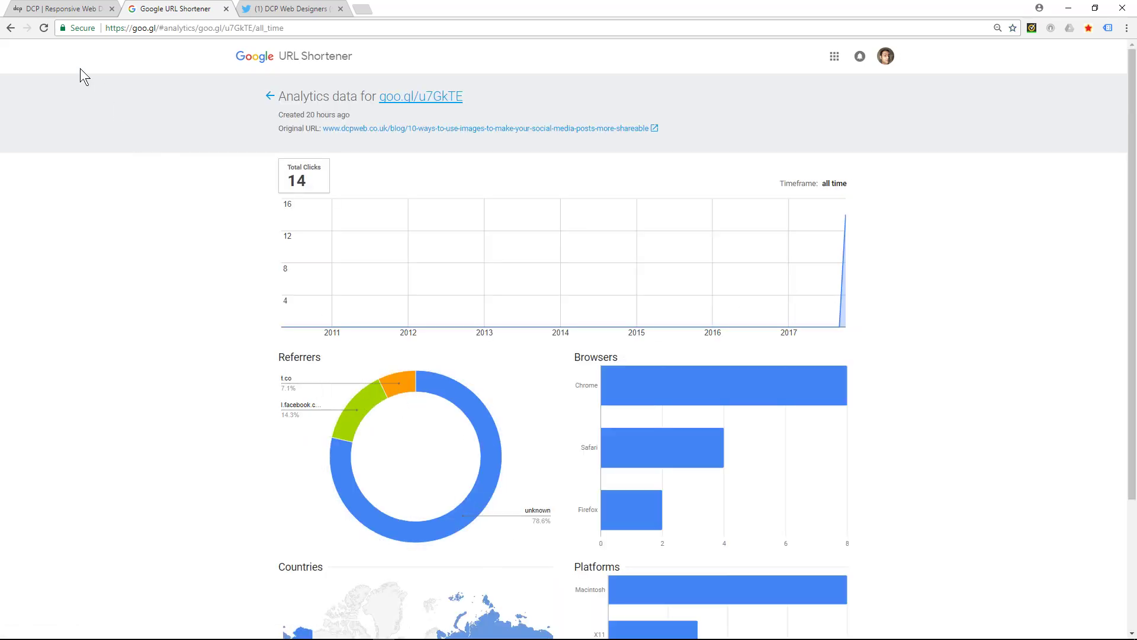
{"action": "left_click", "coordinate": [11, 29]}
{"action": "scroll", "coordinate": [780, 397], "scroll_direction": "down", "scroll_amount": 3}
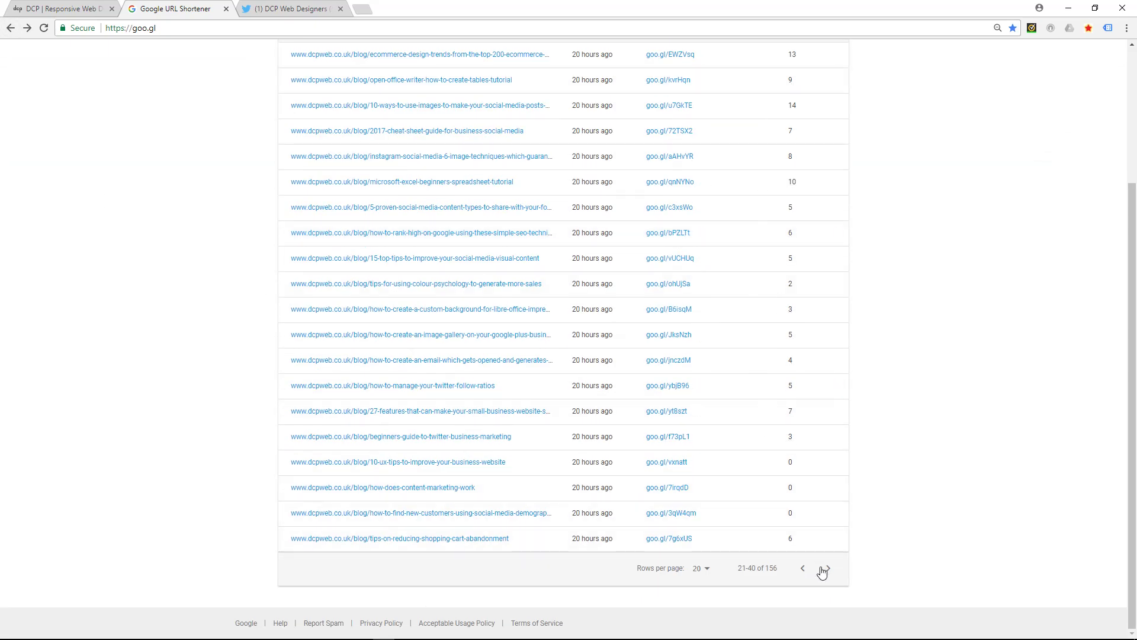
{"action": "left_click", "coordinate": [827, 570]}
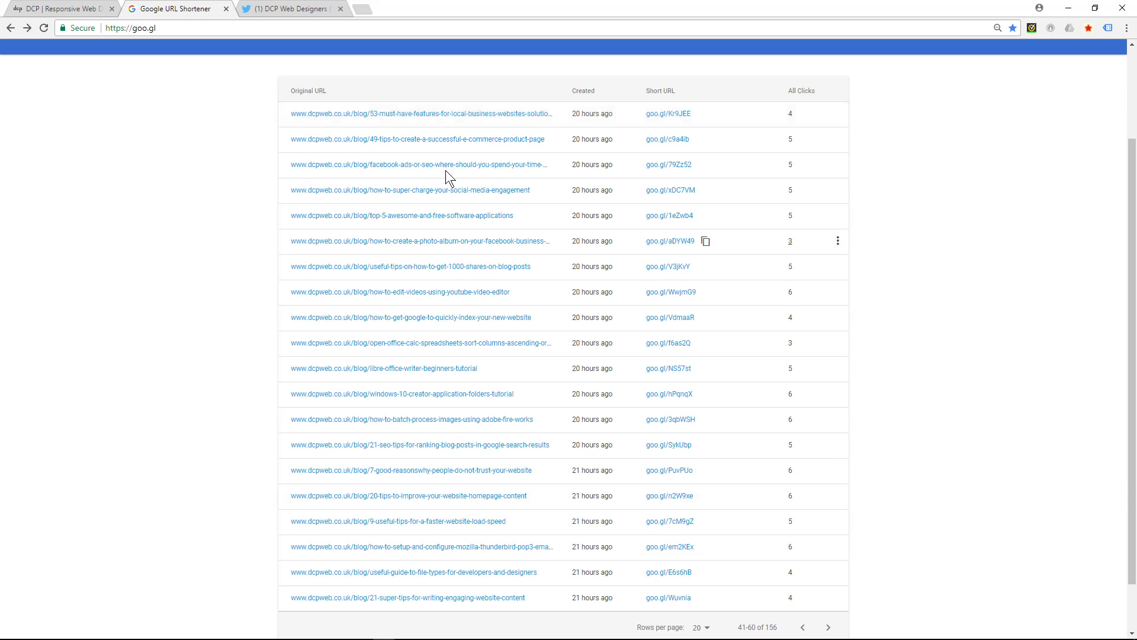
{"action": "scroll", "coordinate": [790, 501], "scroll_direction": "down", "scroll_amount": 1}
{"action": "scroll", "coordinate": [389, 66], "scroll_direction": "up", "scroll_amount": 3}
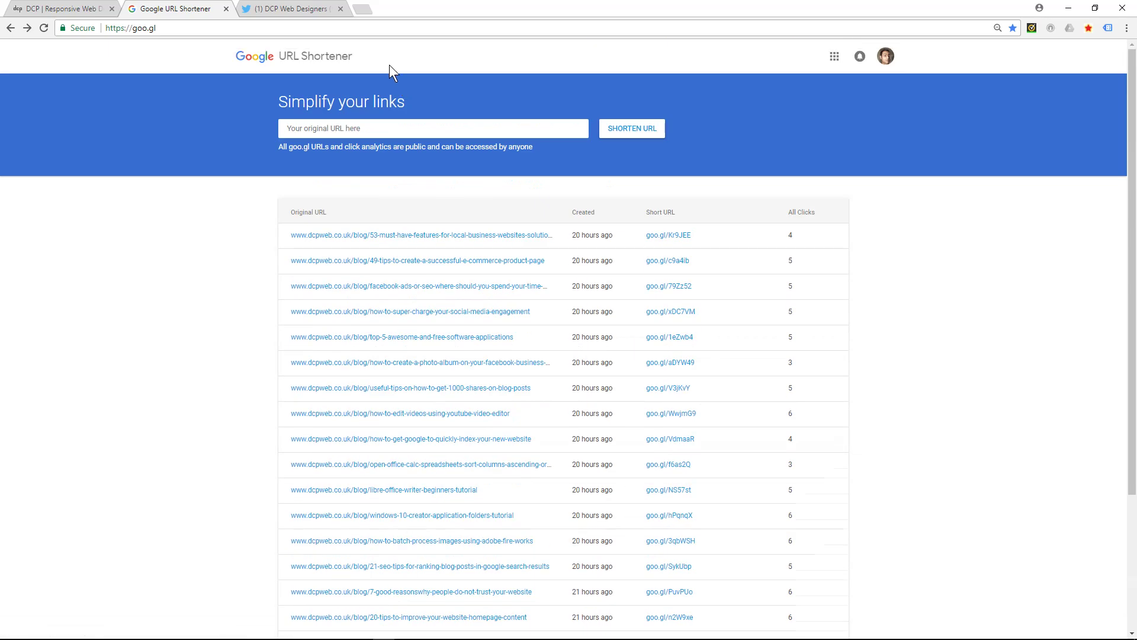
- Open Twitter Analytics' Top Tweets and review their impressions and engagements
{"action": "left_click", "coordinate": [294, 12]}
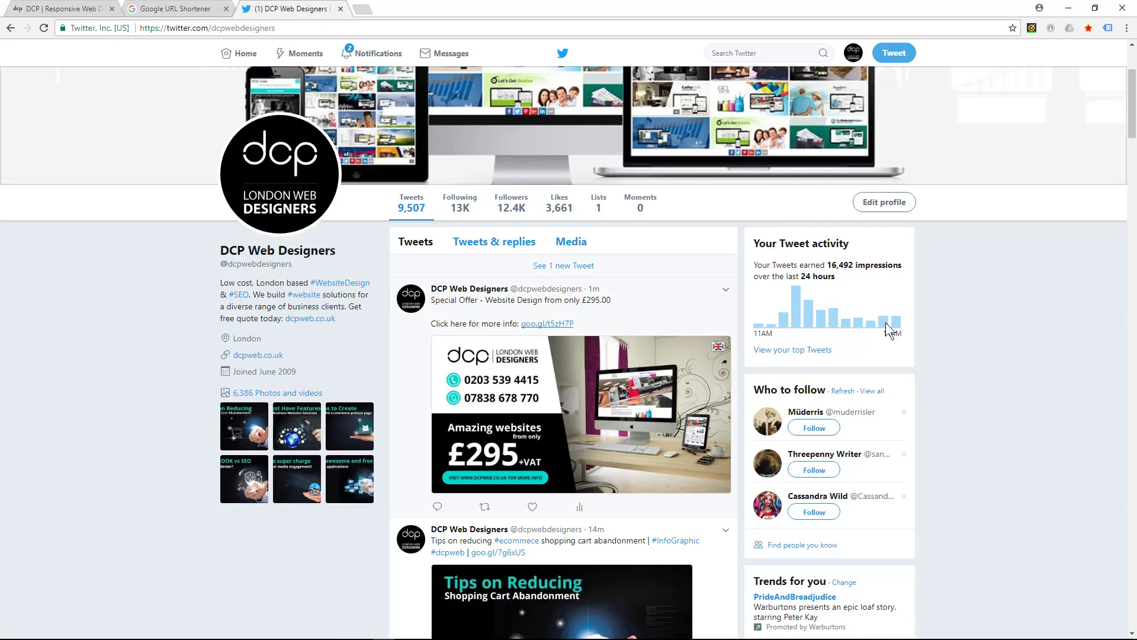
{"action": "left_click", "coordinate": [799, 351]}
{"action": "left_click", "coordinate": [304, 245]}
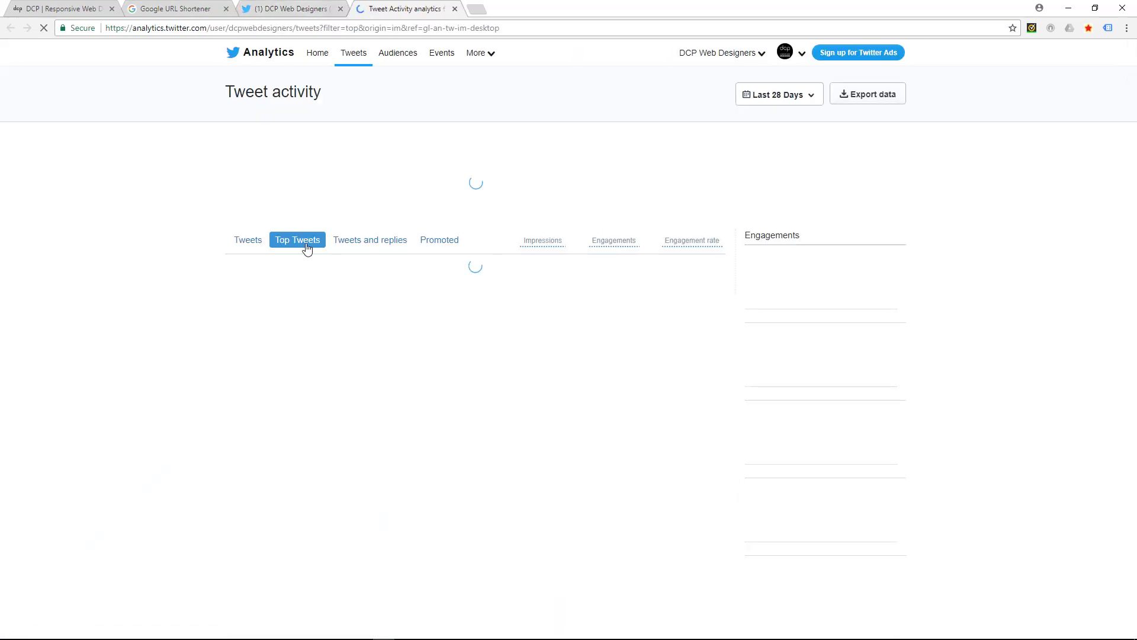
{"action": "scroll", "coordinate": [788, 390], "scroll_direction": "down", "scroll_amount": 12}
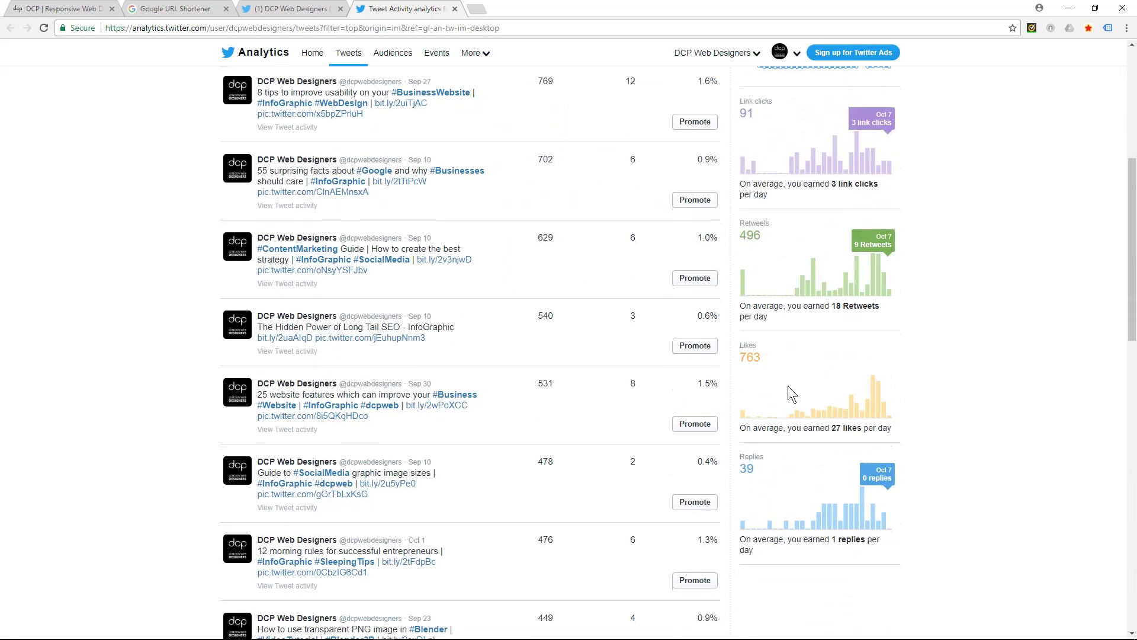
{"action": "scroll", "coordinate": [787, 386], "scroll_direction": "up", "scroll_amount": 12}
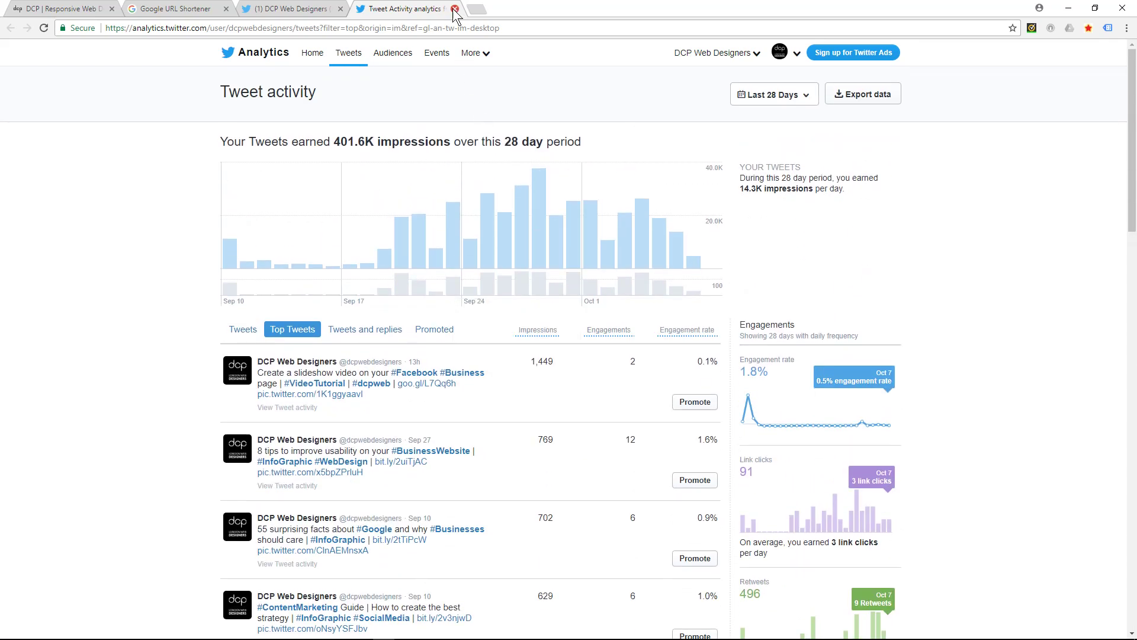
- Close the tweet analytics page and review the goo.gl table of dcpweb.co.uk blog links with 3–6 clicks each
{"action": "left_click", "coordinate": [455, 9]}
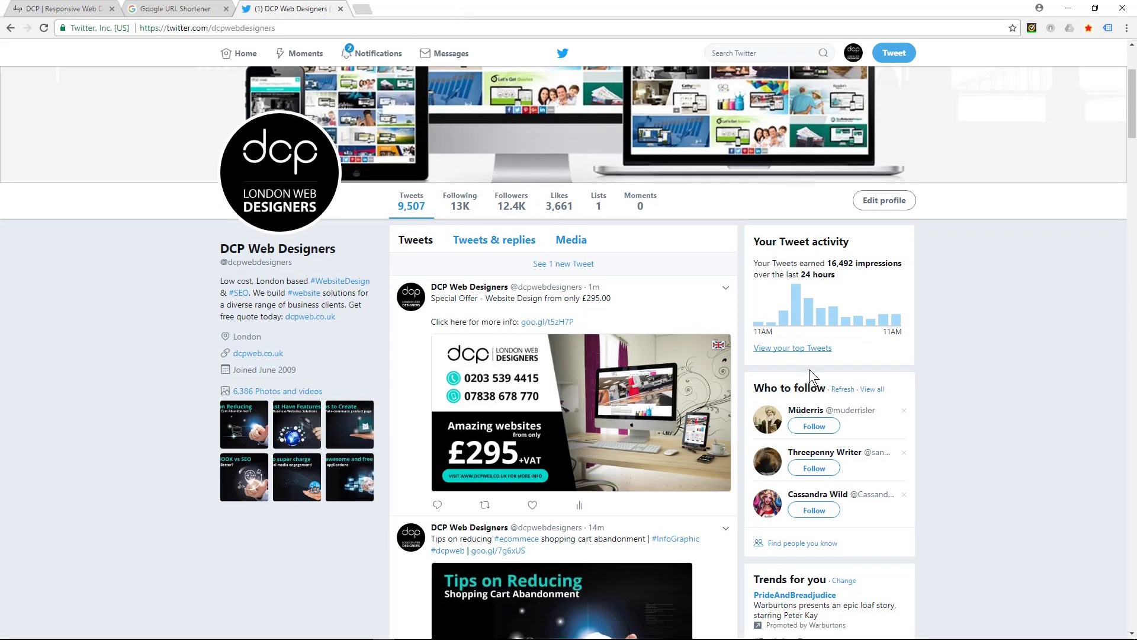
{"action": "scroll", "coordinate": [358, 178], "scroll_direction": "down", "scroll_amount": 4}
{"action": "scroll", "coordinate": [357, 42], "scroll_direction": "up", "scroll_amount": 4}
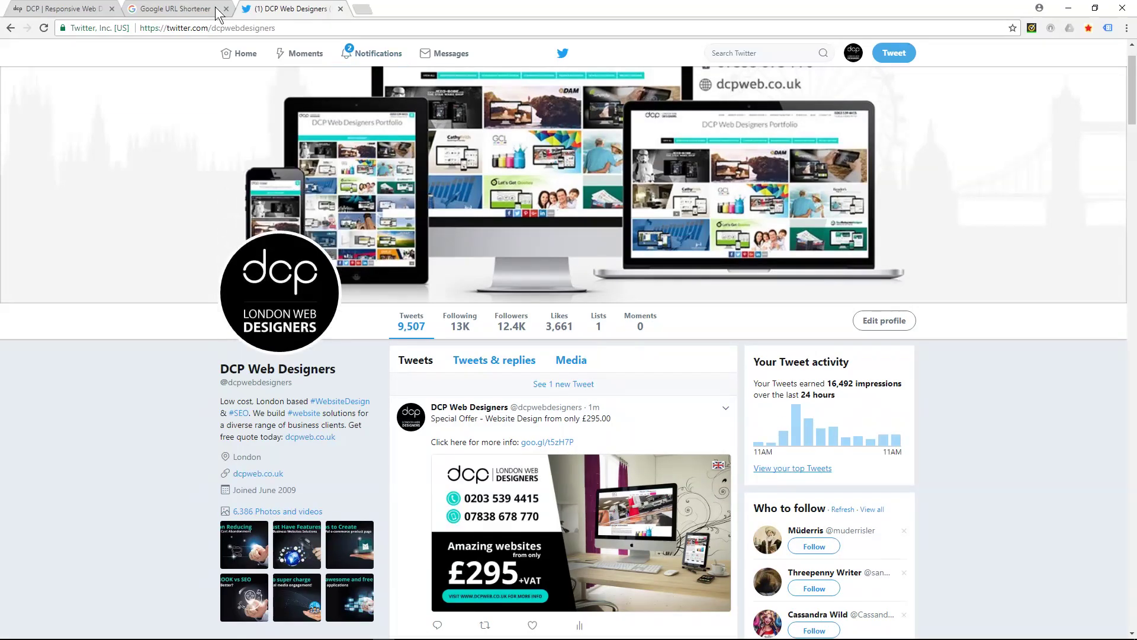
{"action": "left_click", "coordinate": [181, 9]}
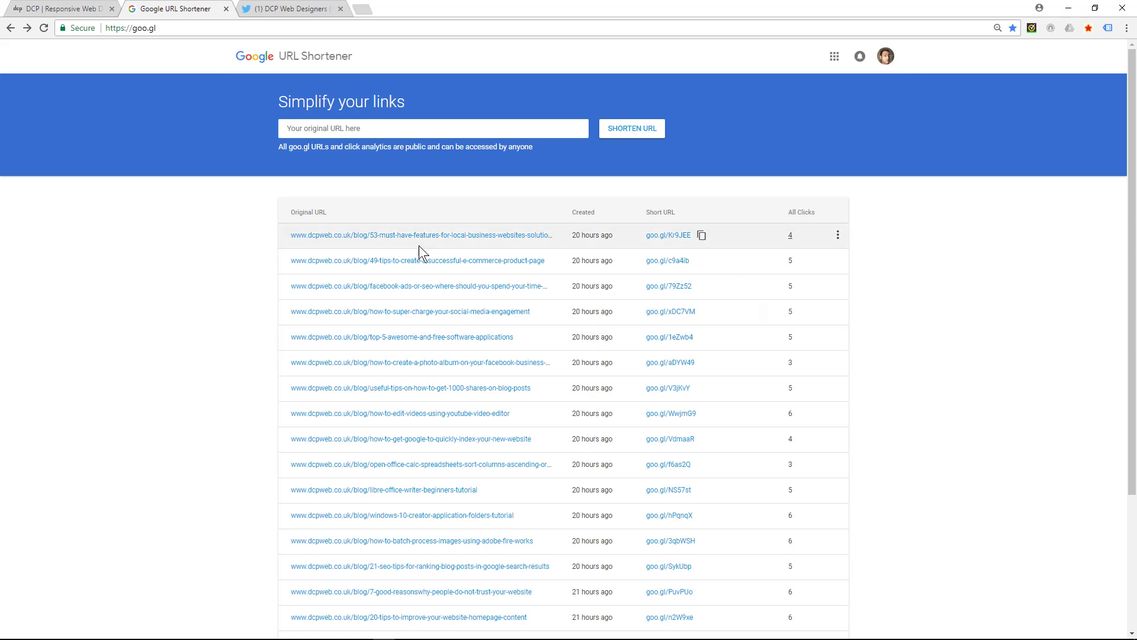
{"action": "scroll", "coordinate": [435, 534], "scroll_direction": "down", "scroll_amount": 2}
{"action": "scroll", "coordinate": [435, 534], "scroll_direction": "down", "scroll_amount": 1}
{"action": "scroll", "coordinate": [433, 538], "scroll_direction": "up", "scroll_amount": 3}
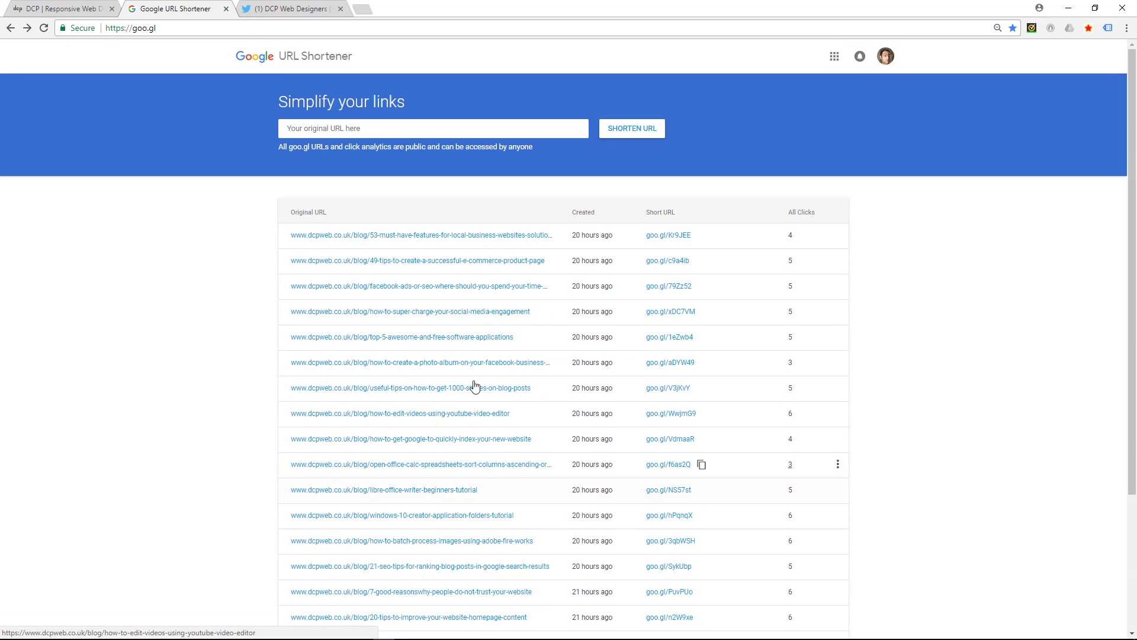